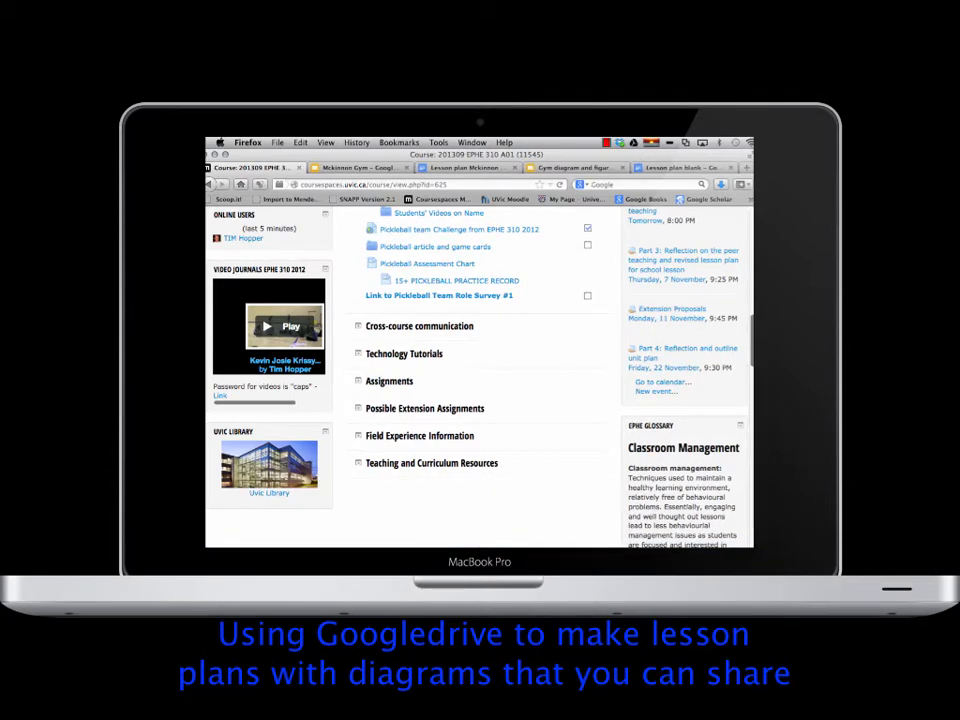
pyautogui.scroll(-2, 480, 380)
pyautogui.scroll(1, 480, 380)
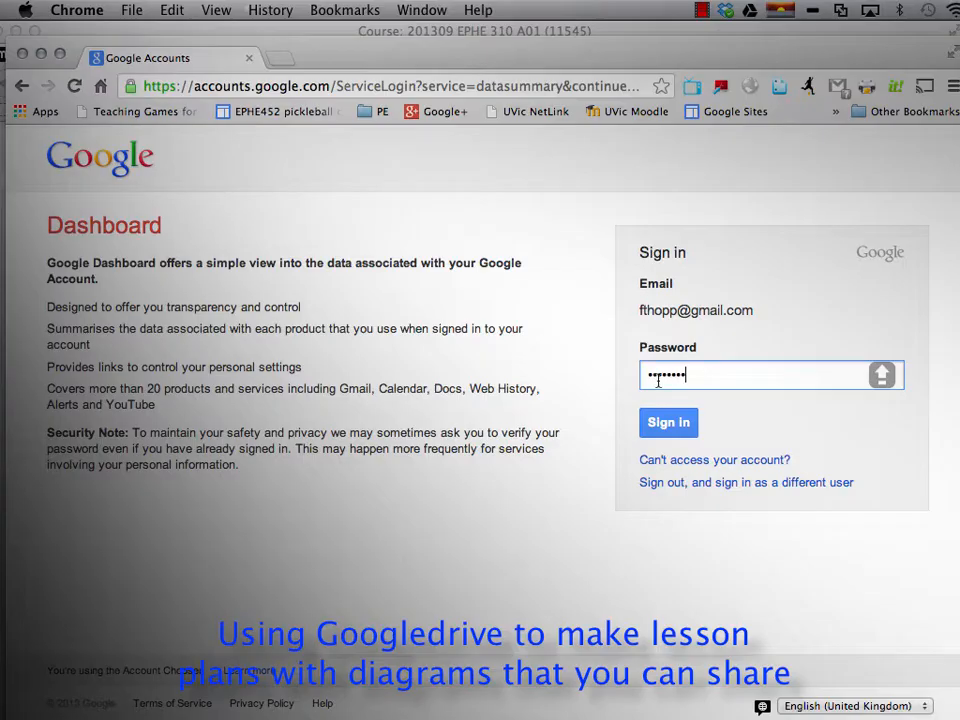
# Sign in to the Google account on the Chrome sign-in page and open Google Drive.
pyautogui.click(669, 422)
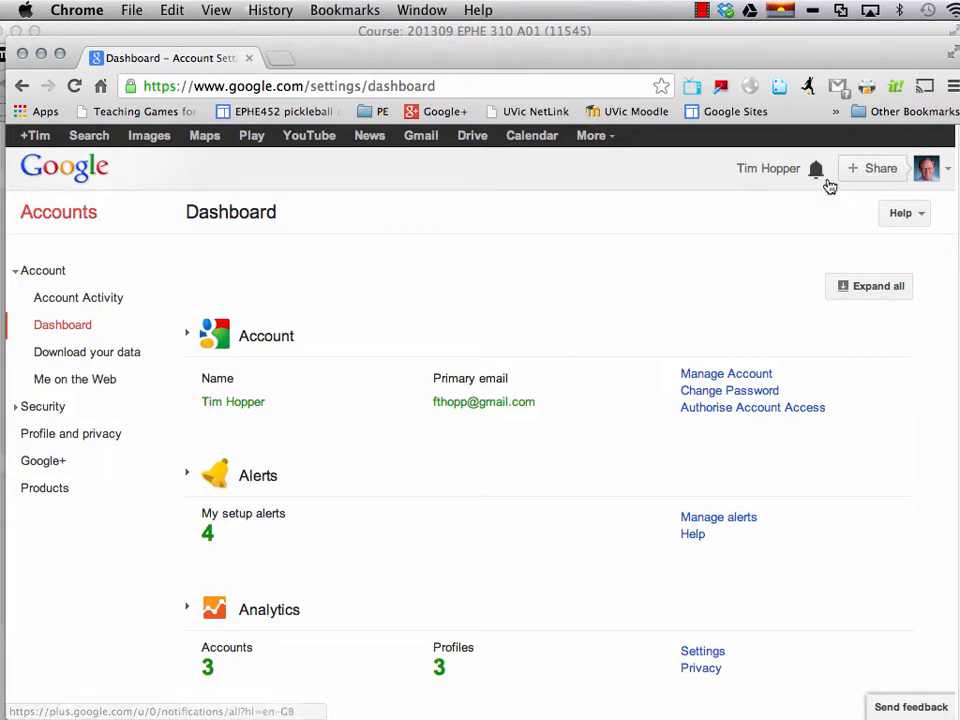
pyautogui.click(478, 142)
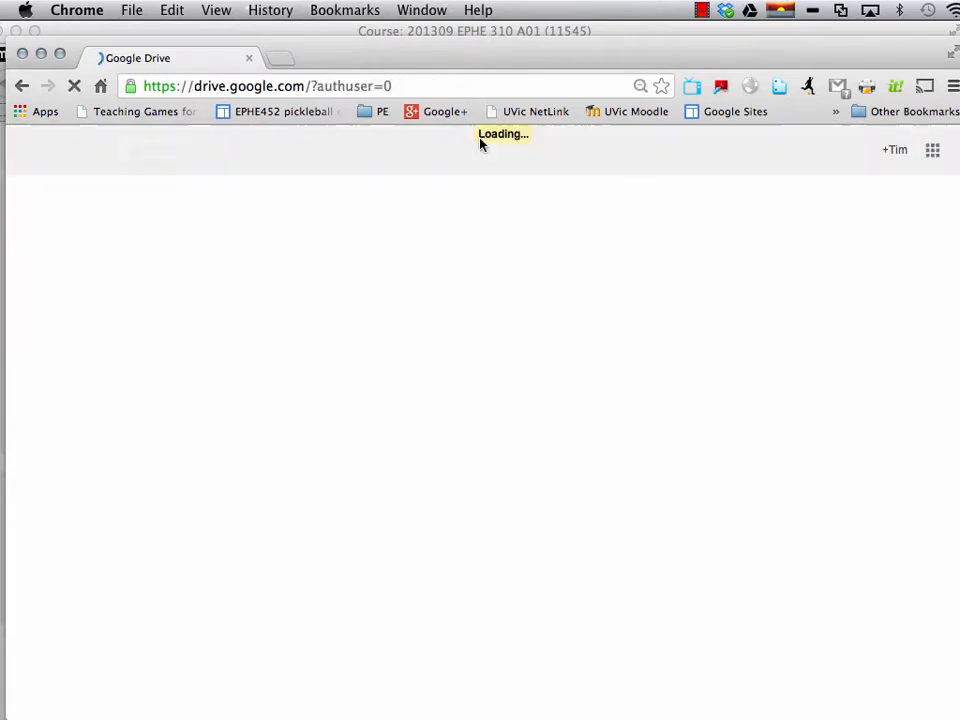
# Switch back to the course page in Firefox and open "Googledoc tools for planning lessons" from the Assignments section.
pyautogui.click(32, 47)
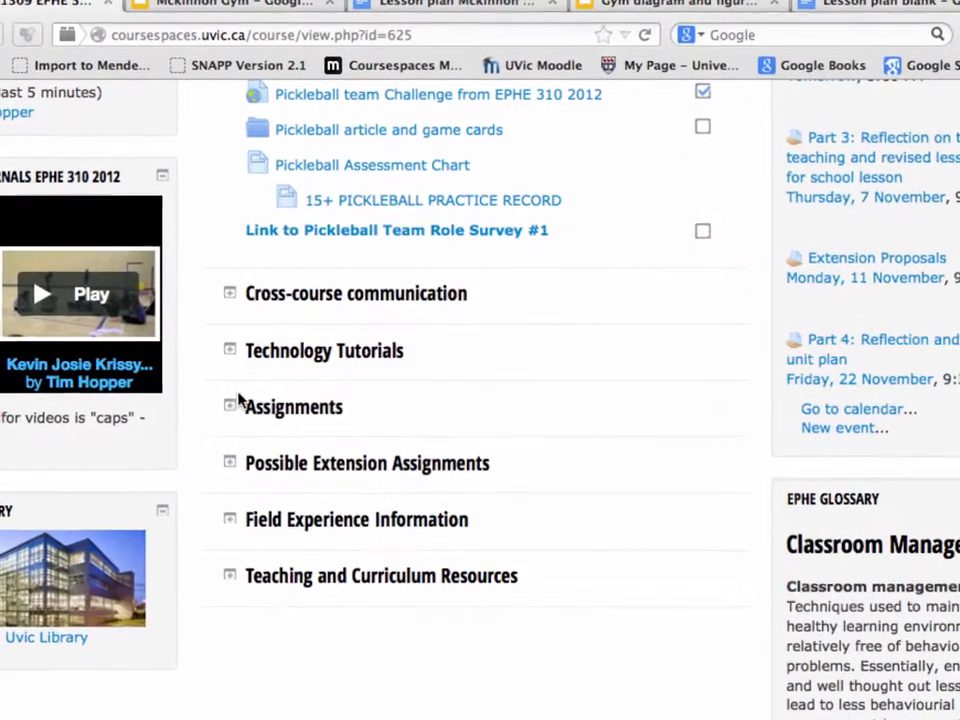
pyautogui.click(217, 412)
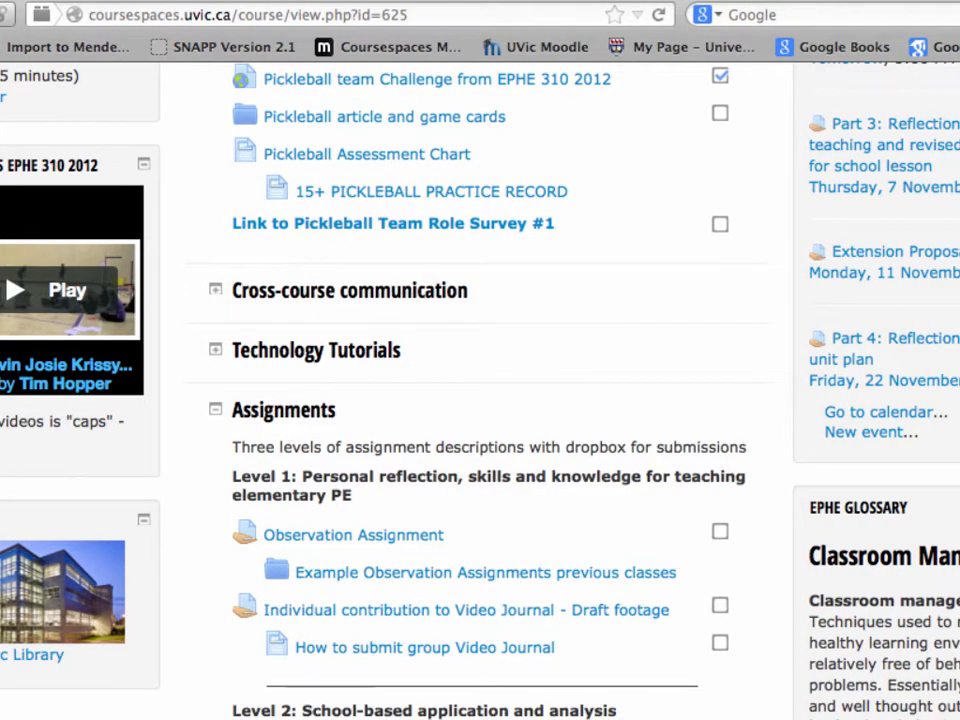
pyautogui.scroll(-10, 414, 390)
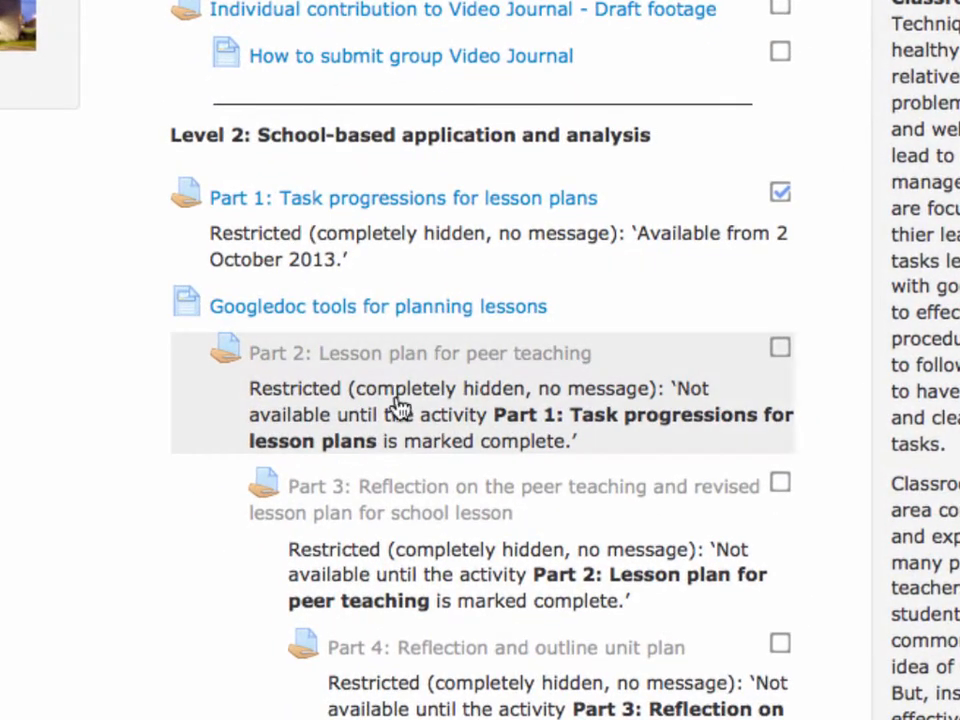
pyautogui.click(340, 308)
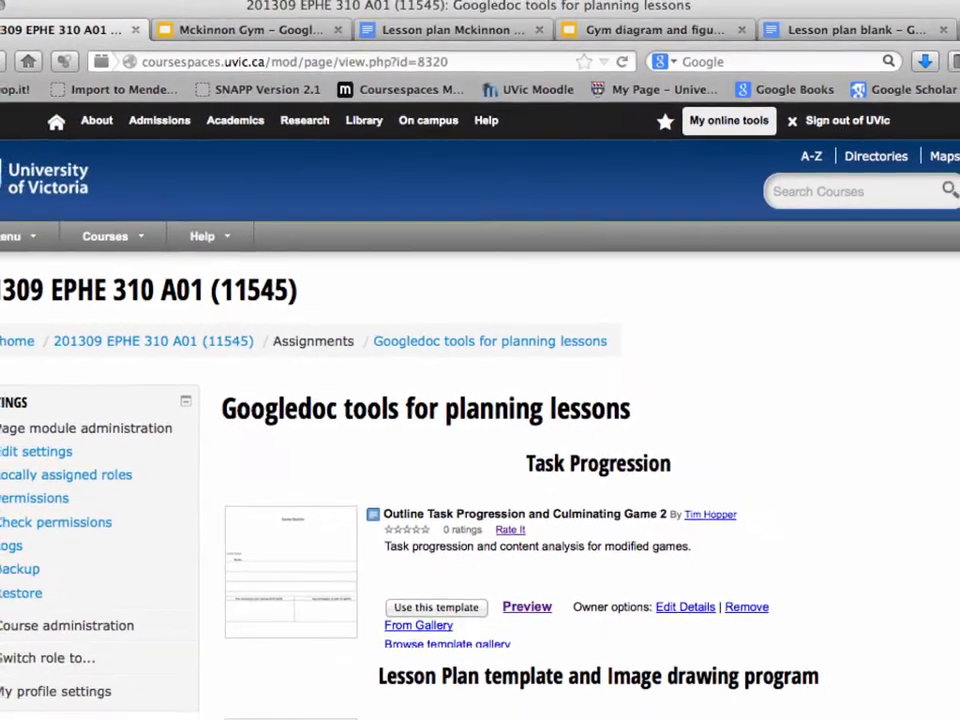
# Create copies of the "Lesson plan blank" and "Gym diagram and figures fro Braefoot" templates.
pyautogui.moveTo(954, 395); pyautogui.dragTo(953, 570)
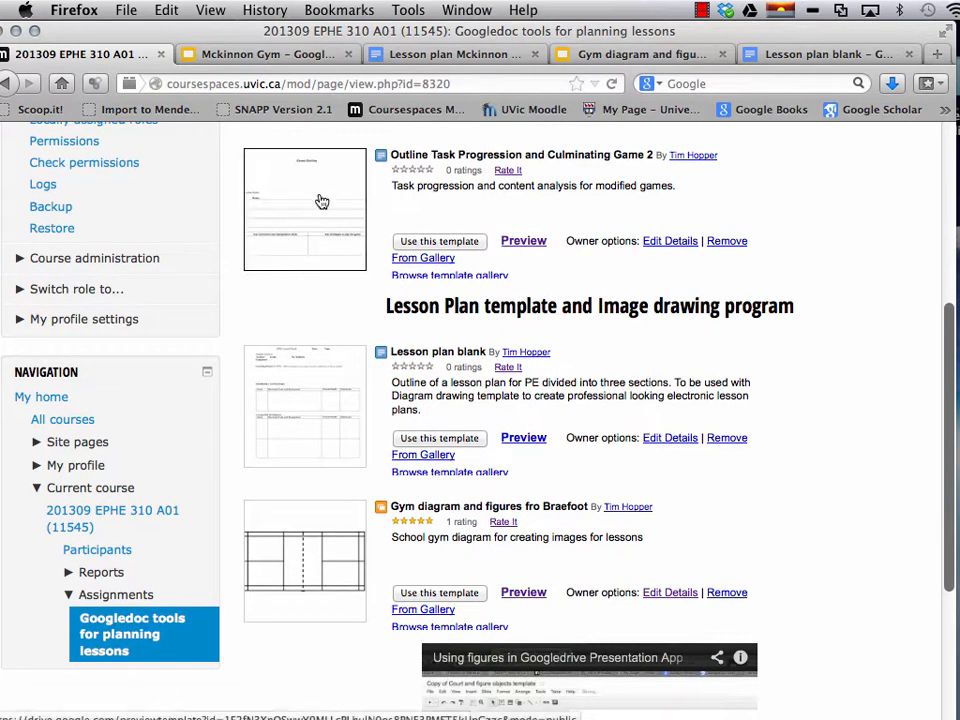
pyautogui.click(440, 443)
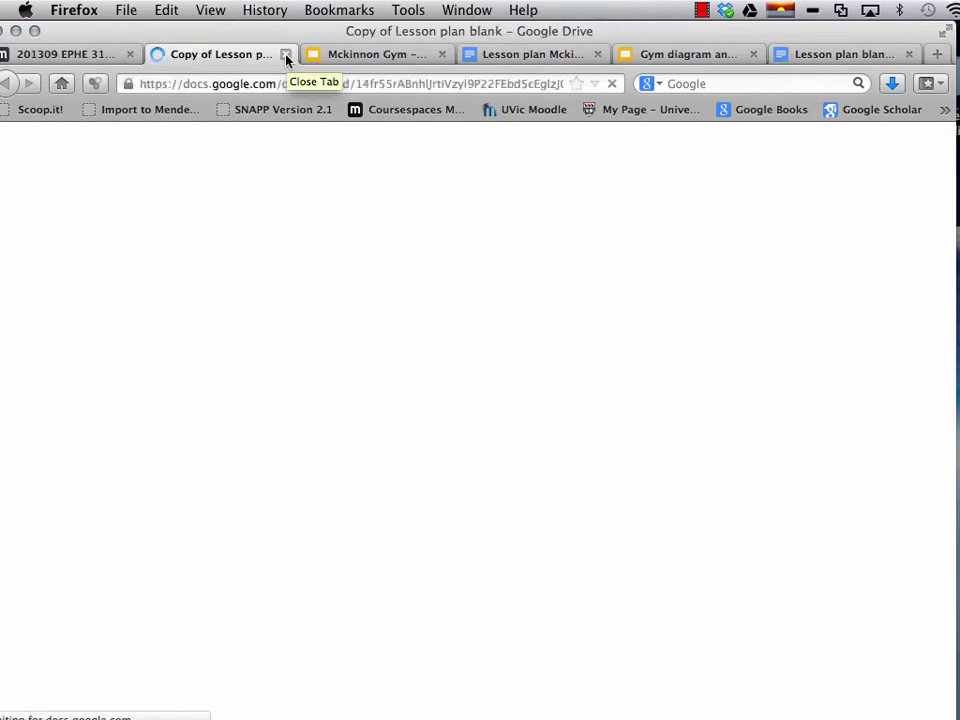
pyautogui.click(72, 55)
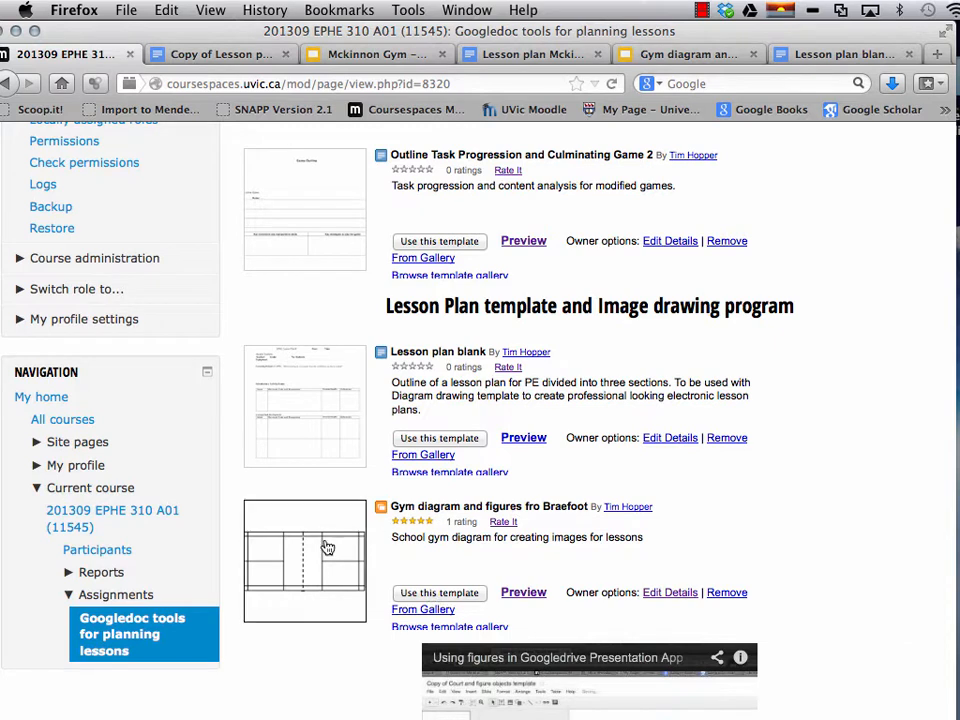
pyautogui.click(440, 593)
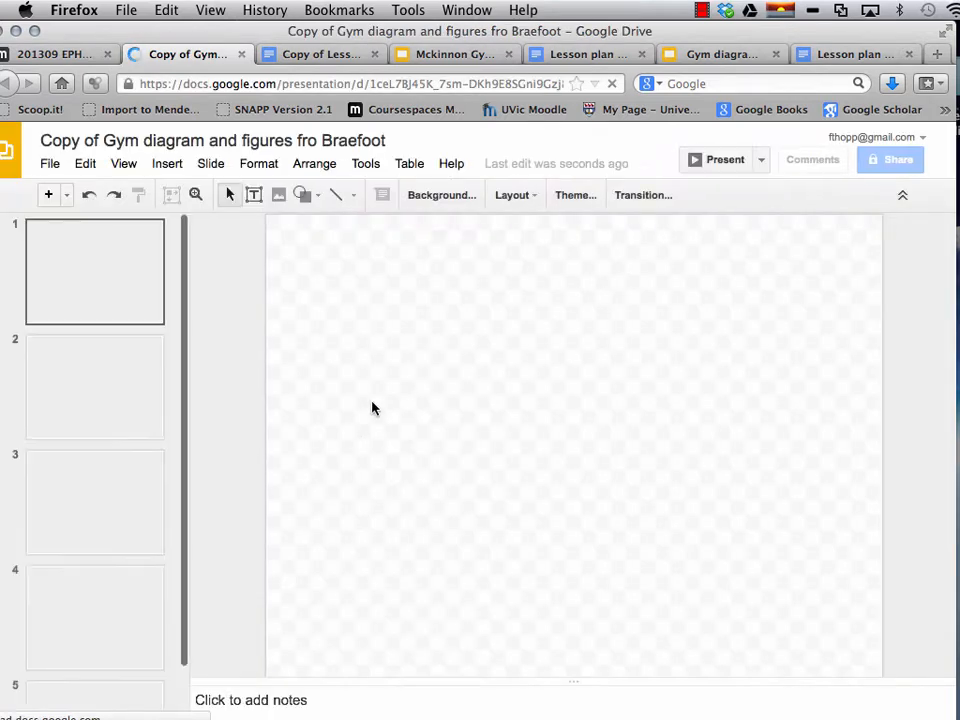
# Examine the date, time, teacher, grade and equipment fields and the Learning Intents prompt in the copied blank lesson plan.
pyautogui.click(318, 56)
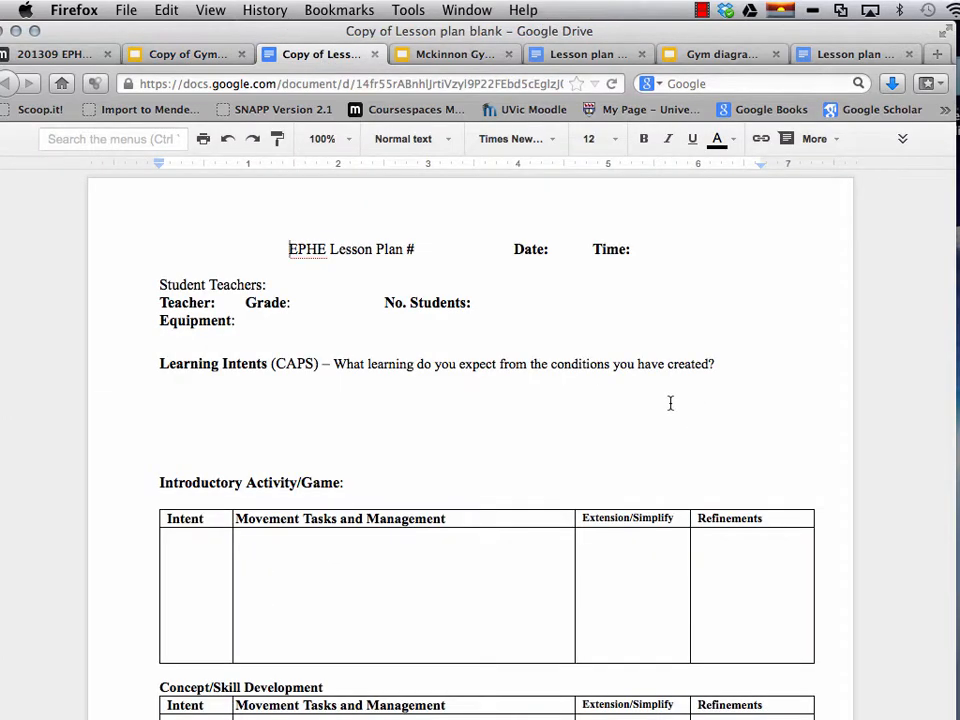
pyautogui.click(553, 251)
pyautogui.click(656, 253)
pyautogui.click(289, 284)
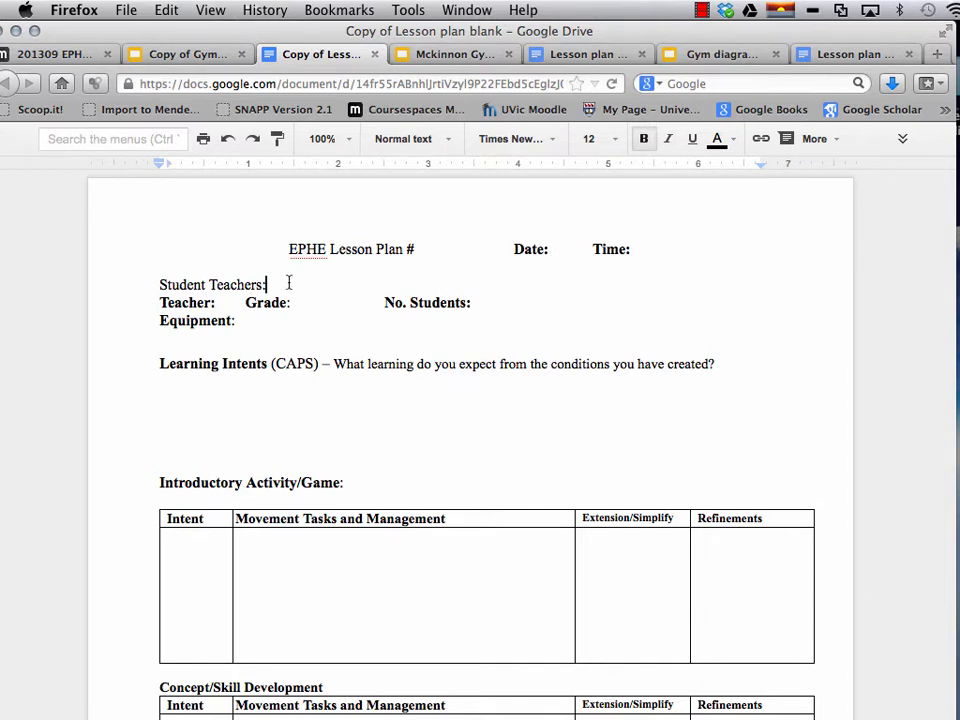
pyautogui.click(232, 302)
pyautogui.press('Down')
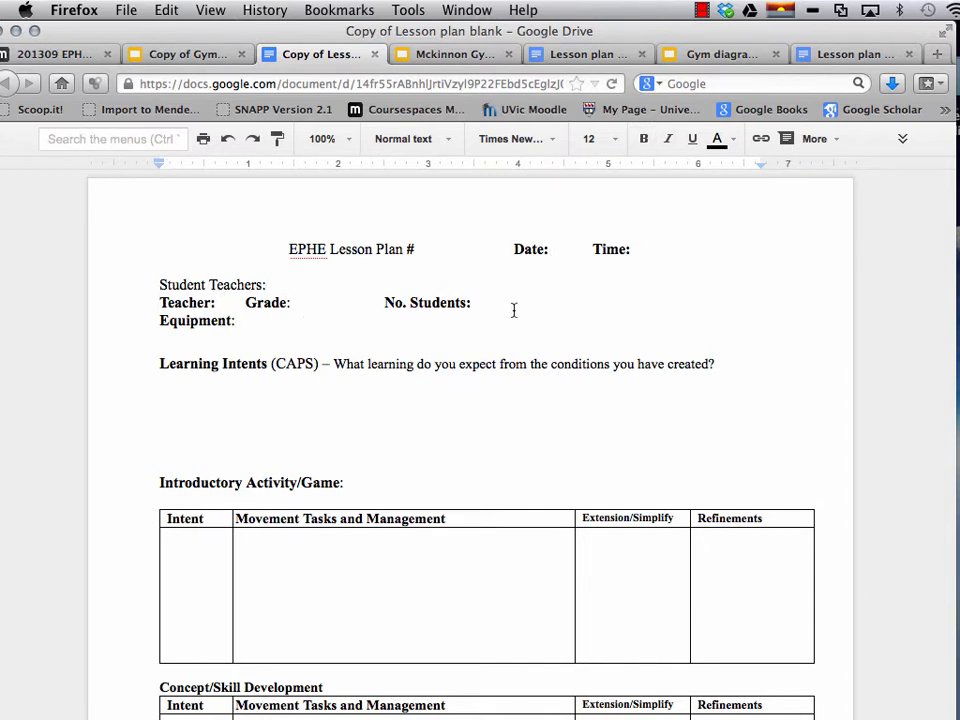
pyautogui.keyDown('shift'); pyautogui.click(511, 309); pyautogui.keyUp('shift')
pyautogui.click(340, 327)
pyautogui.click(221, 393)
pyautogui.moveTo(334, 364); pyautogui.dragTo(721, 364)
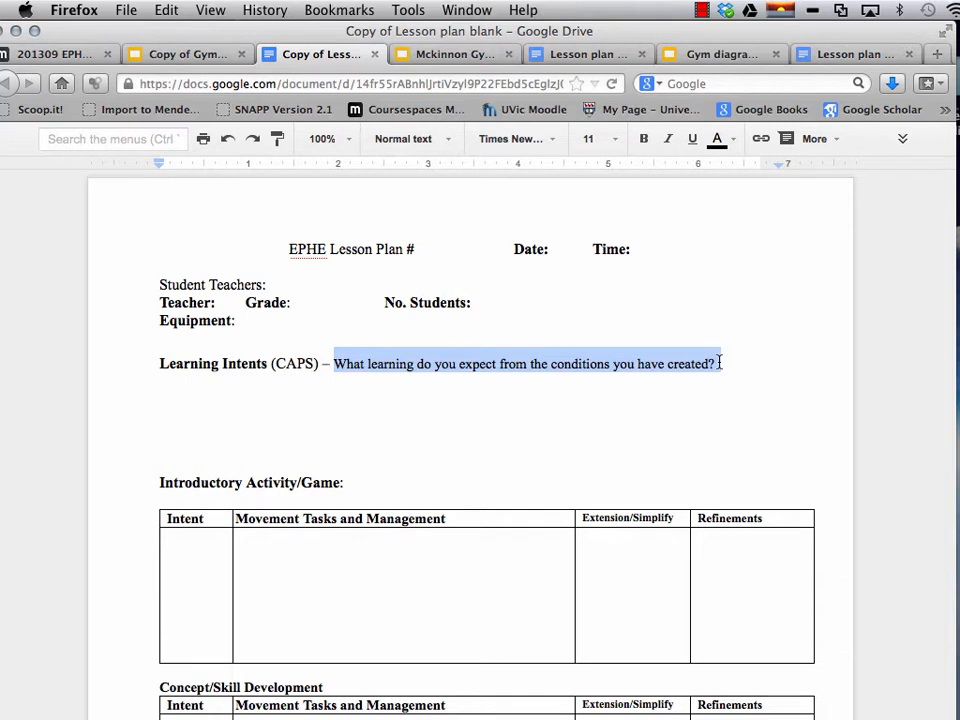
pyautogui.click(789, 379)
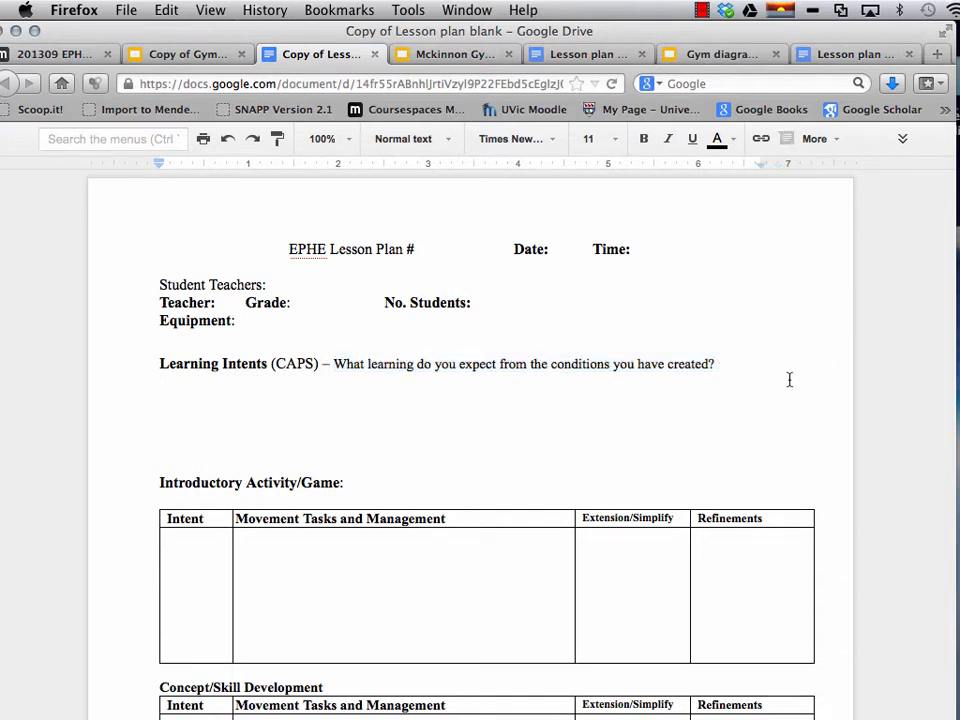
# Review the blank lesson plan's activity tables and its culminating activity, closure, evaluation and display sections, then return to its beginning.
pyautogui.press('Down')
pyautogui.press('Down')
pyautogui.press('Down')
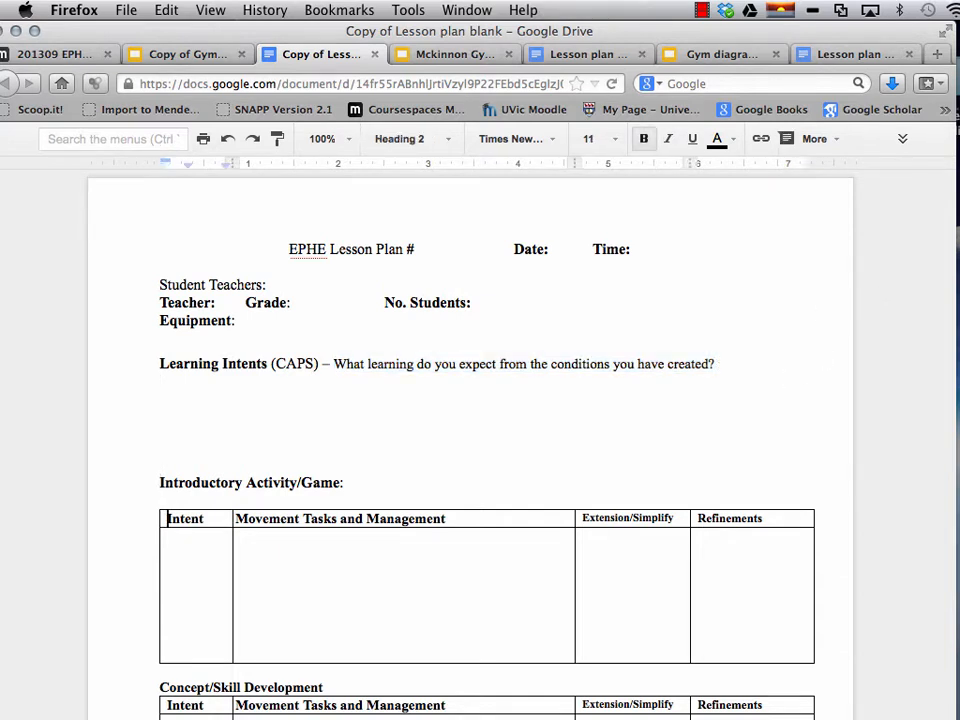
pyautogui.press('Down')
pyautogui.press('Down')
pyautogui.press('Down')
pyautogui.press('Down')
pyautogui.press('Down')
pyautogui.press('Down')
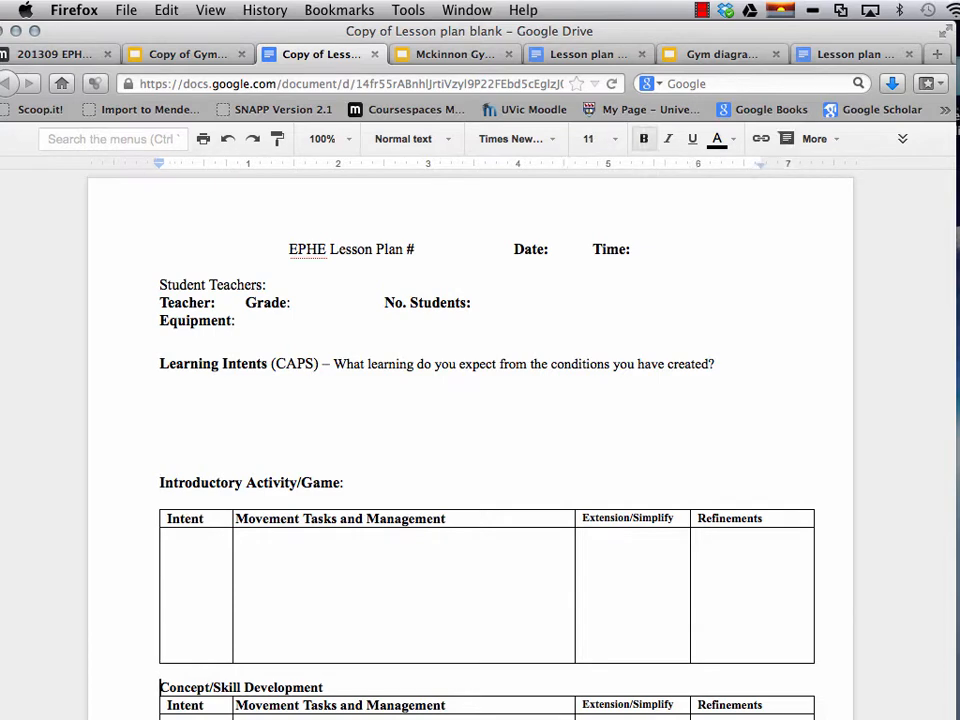
pyautogui.press('Down')
pyautogui.press('Down')
pyautogui.press('Down')
pyautogui.press('Down')
pyautogui.press('Down')
pyautogui.press('Down')
pyautogui.press('Down')
pyautogui.press('Down')
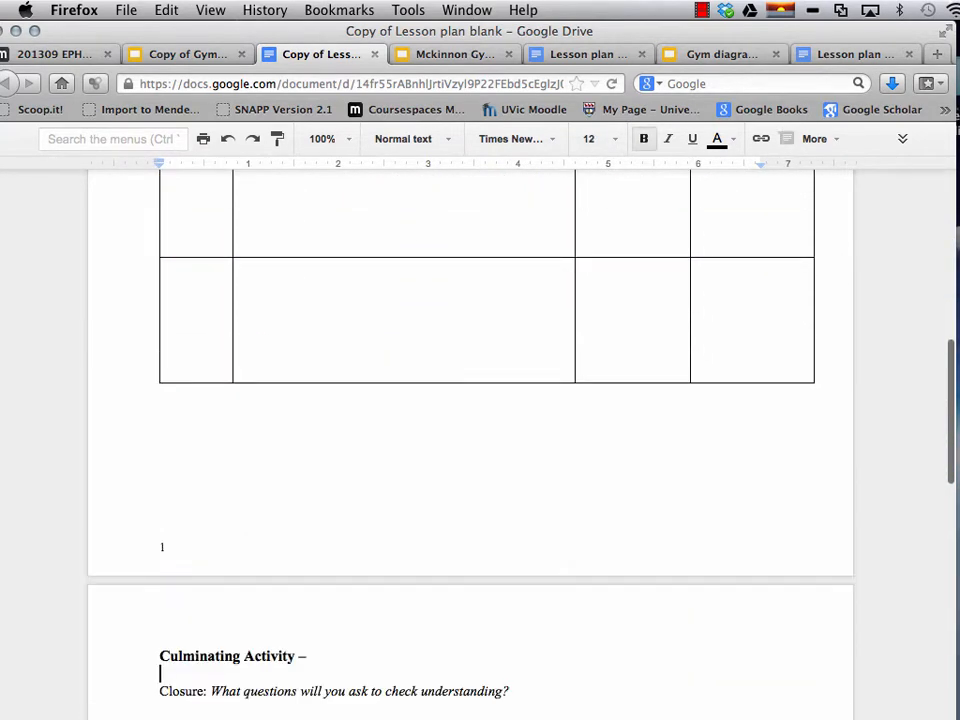
pyautogui.press('Down')
pyautogui.press('Down')
pyautogui.press('Down')
pyautogui.press('Down')
pyautogui.press('Down')
pyautogui.press('Down')
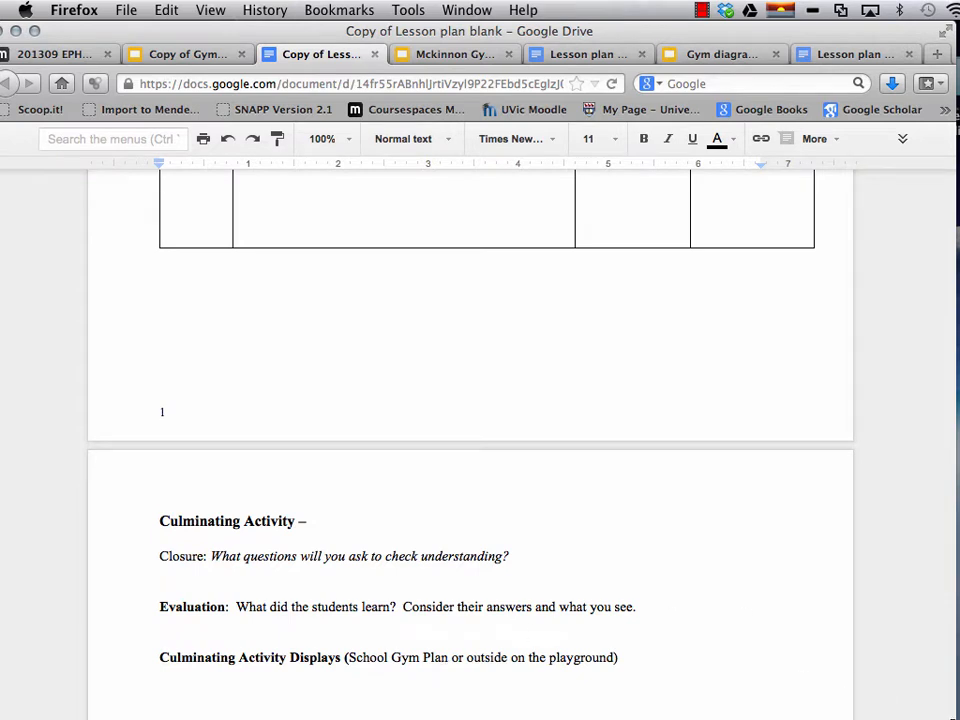
pyautogui.moveTo(952, 718); pyautogui.dragTo(959, 718)
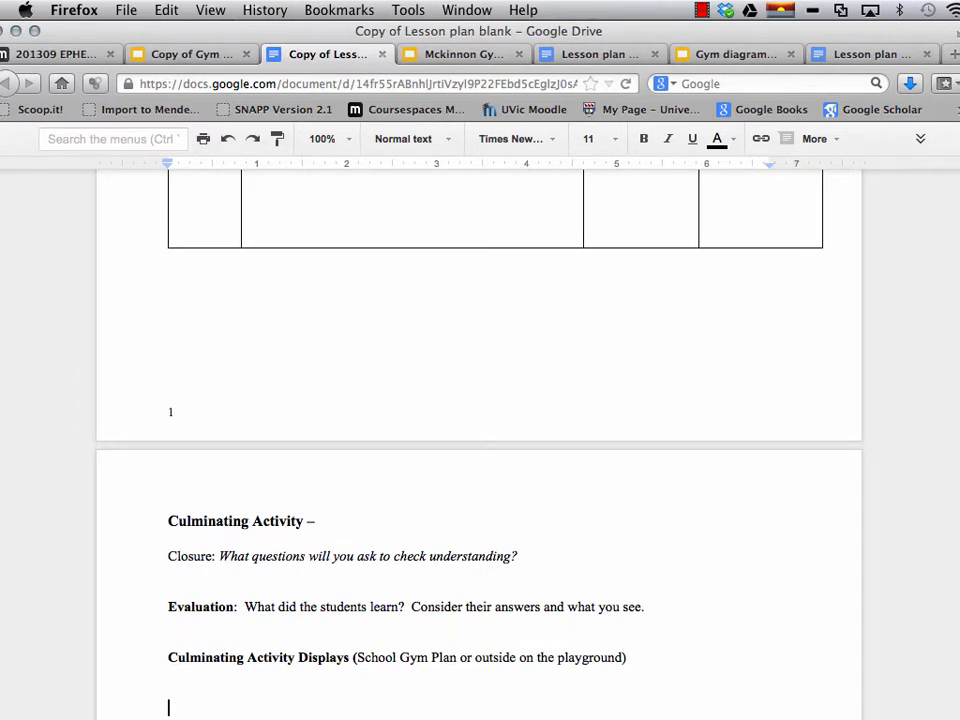
pyautogui.moveTo(959, 516); pyautogui.dragTo(926, 302)
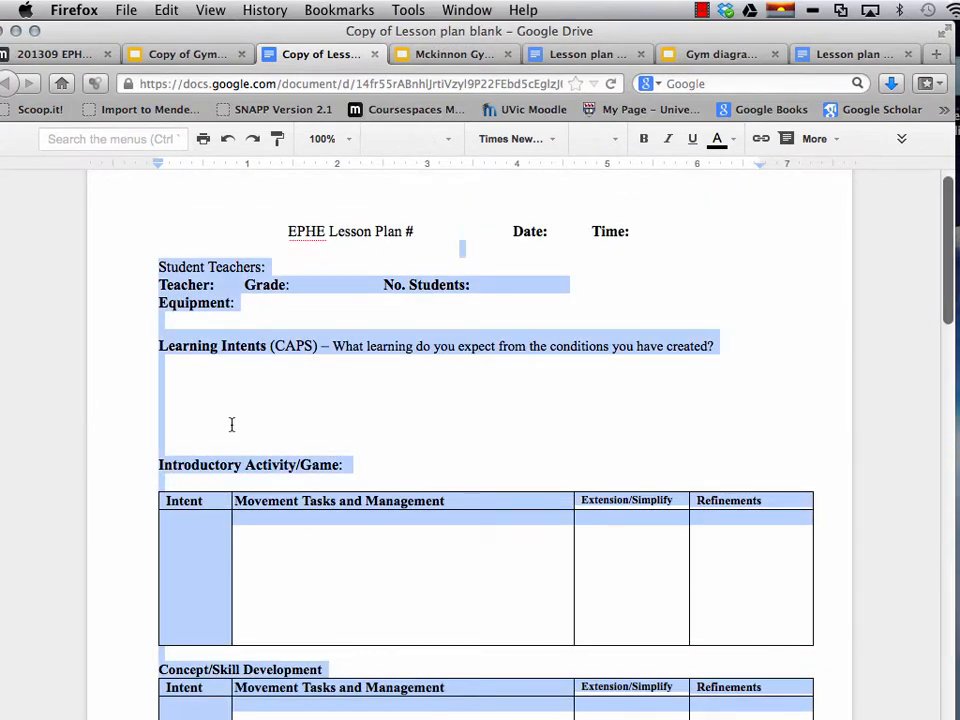
pyautogui.click(225, 411)
pyautogui.click(201, 398)
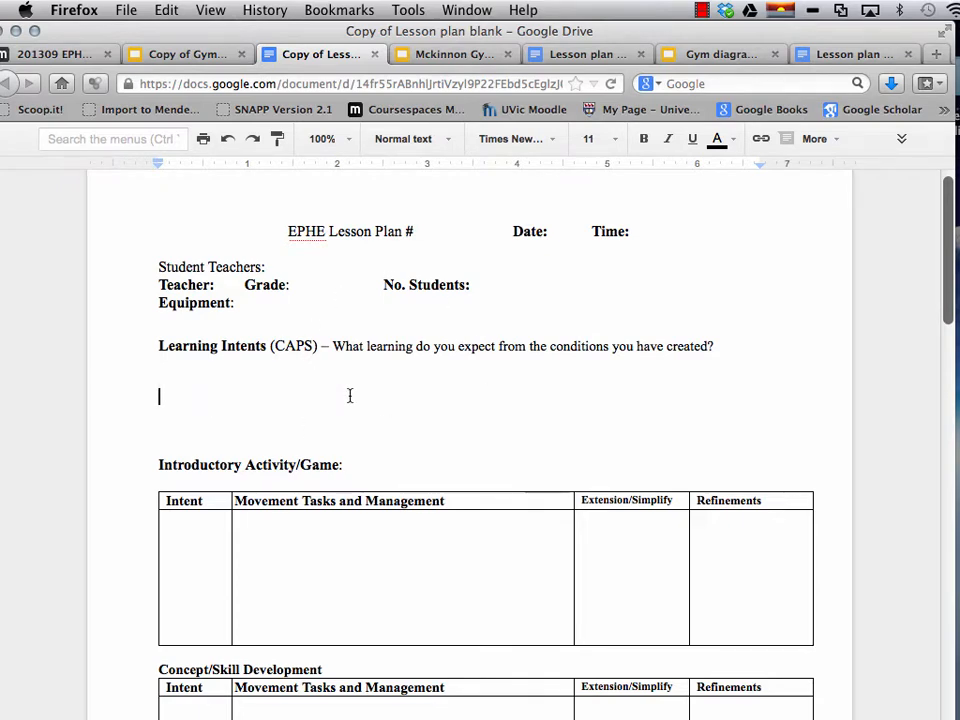
# Open the "Lesson plan Mckinnon" example and examine its learning intents, 4 R's diagram, introductory activity table and gym set-up drawing.
pyautogui.click(592, 55)
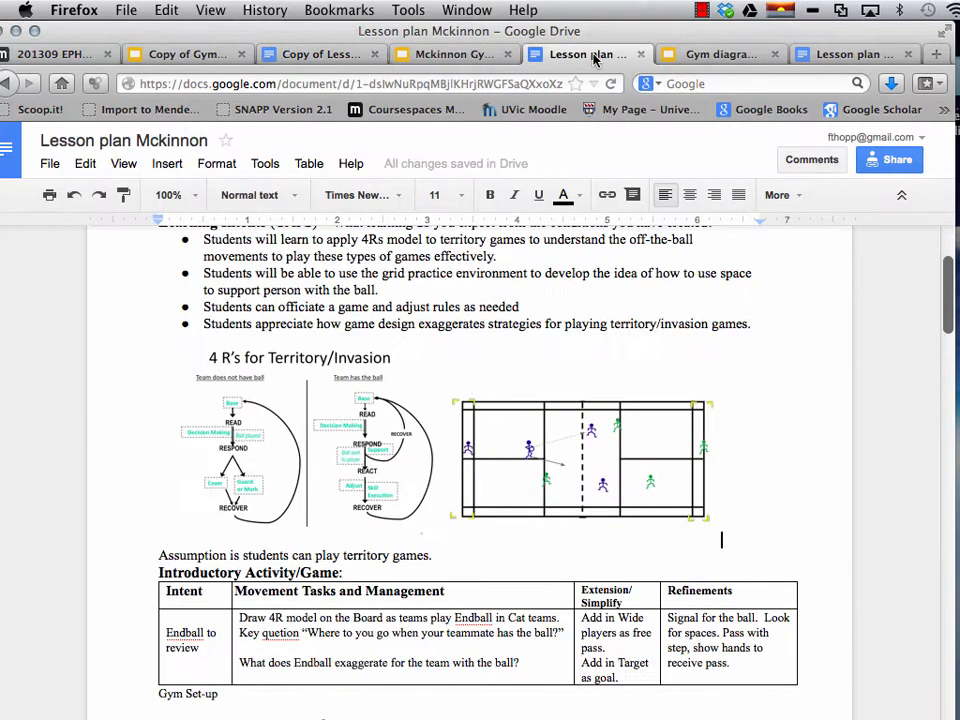
pyautogui.moveTo(946, 312); pyautogui.dragTo(946, 255)
pyautogui.click(866, 360)
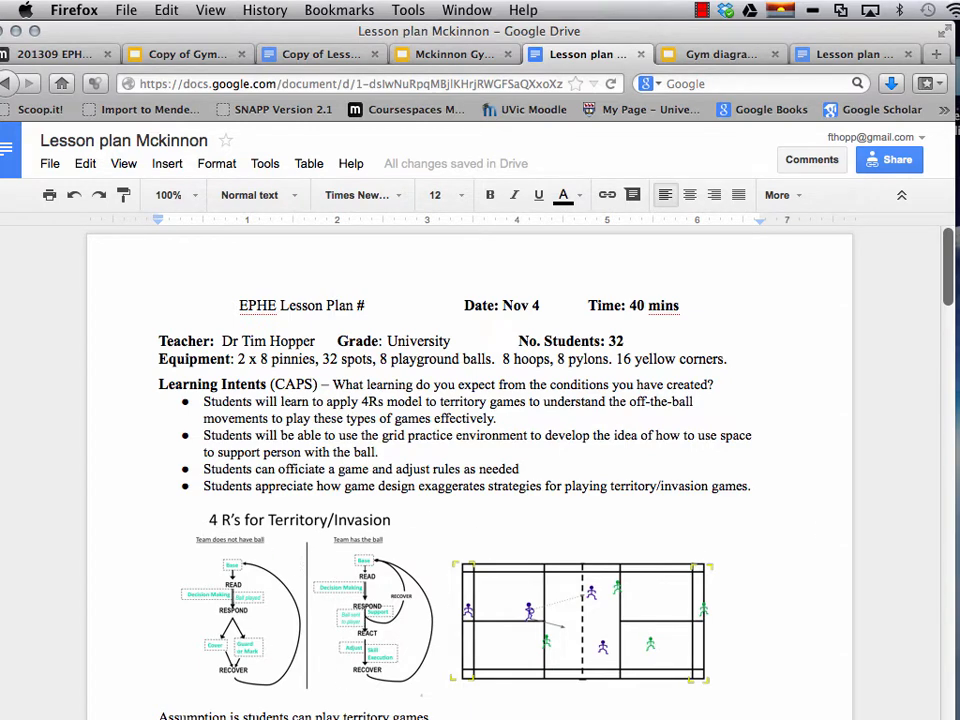
pyautogui.moveTo(950, 285); pyautogui.dragTo(953, 314)
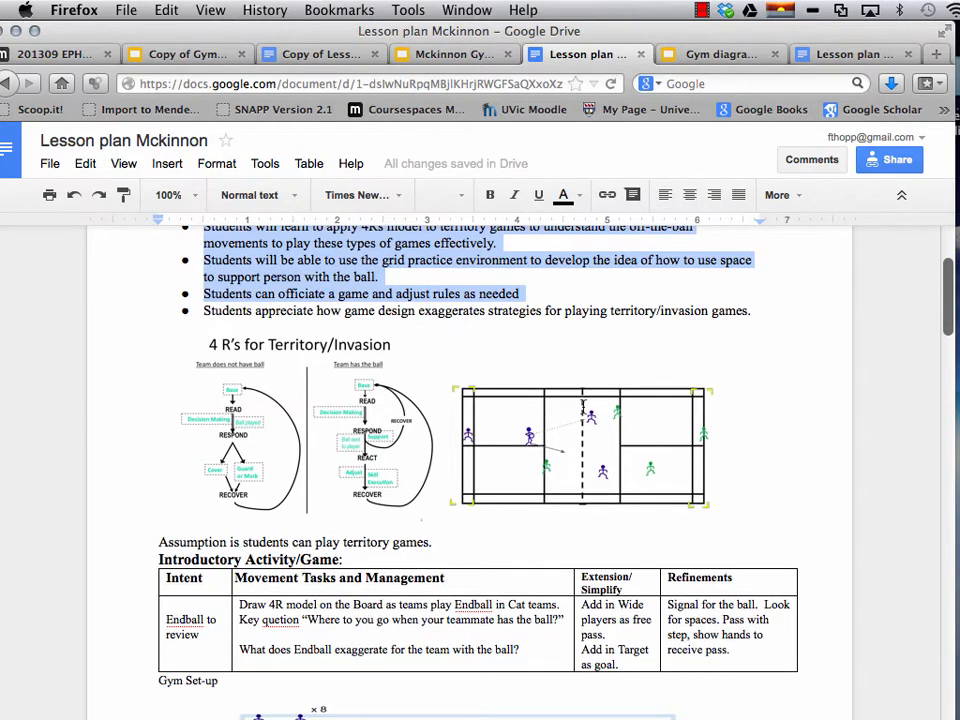
pyautogui.click(864, 328)
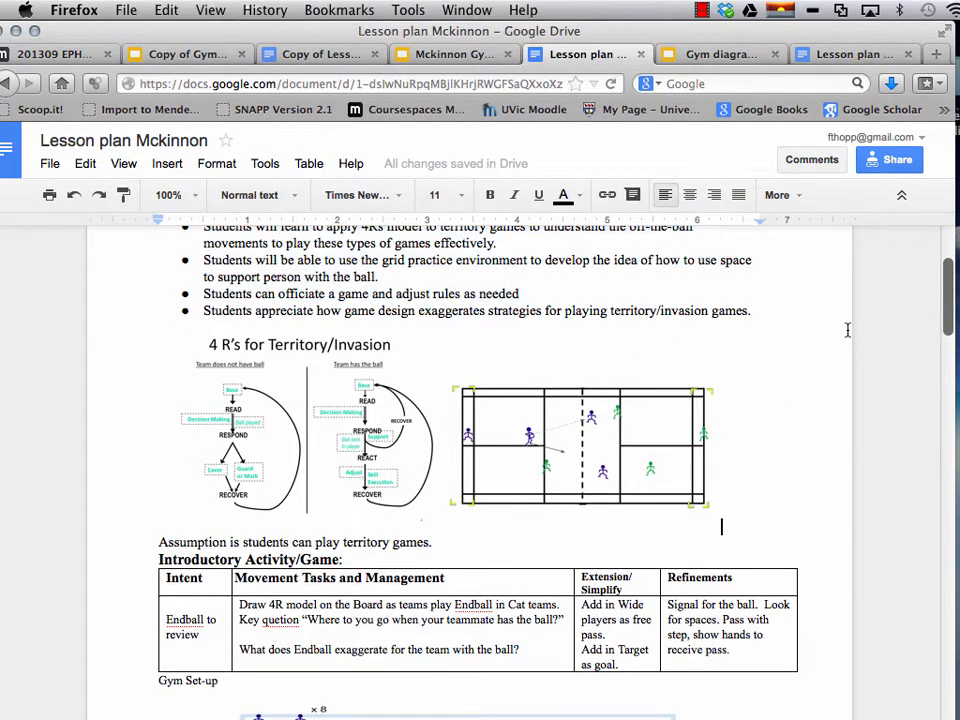
pyautogui.scroll(-1, 952, 316)
pyautogui.moveTo(952, 316); pyautogui.dragTo(952, 334)
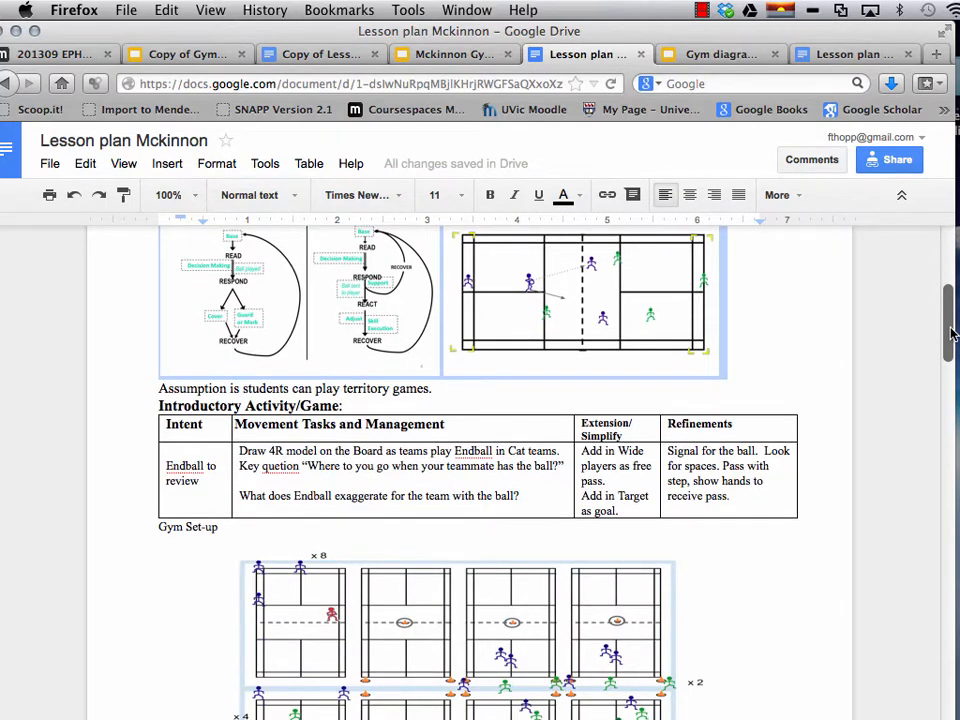
pyautogui.scroll(2, 952, 334)
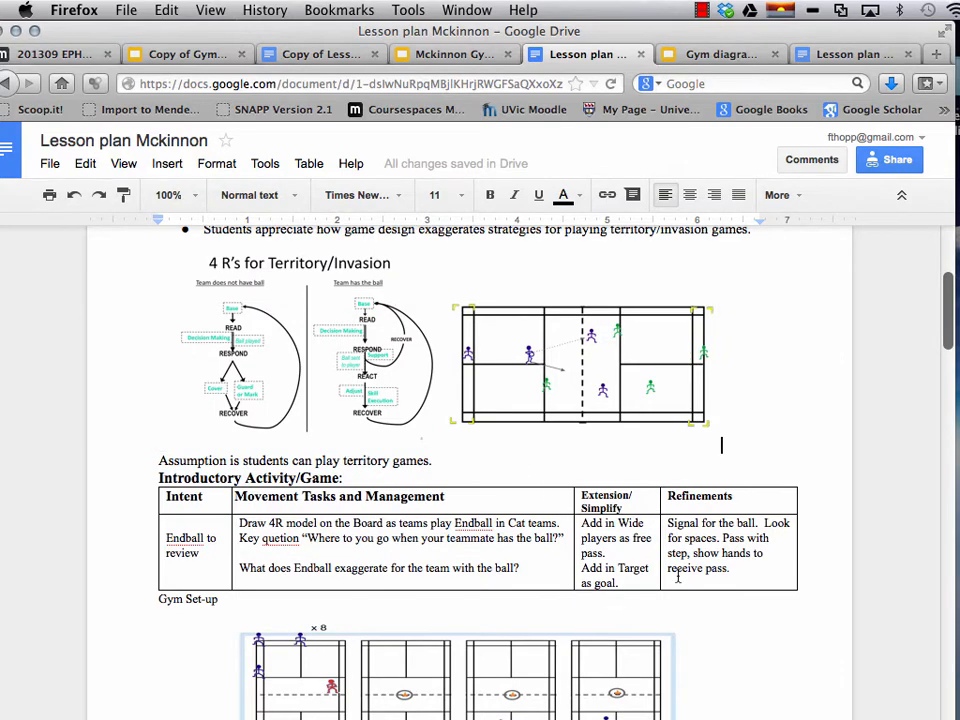
pyautogui.moveTo(944, 323); pyautogui.dragTo(947, 375)
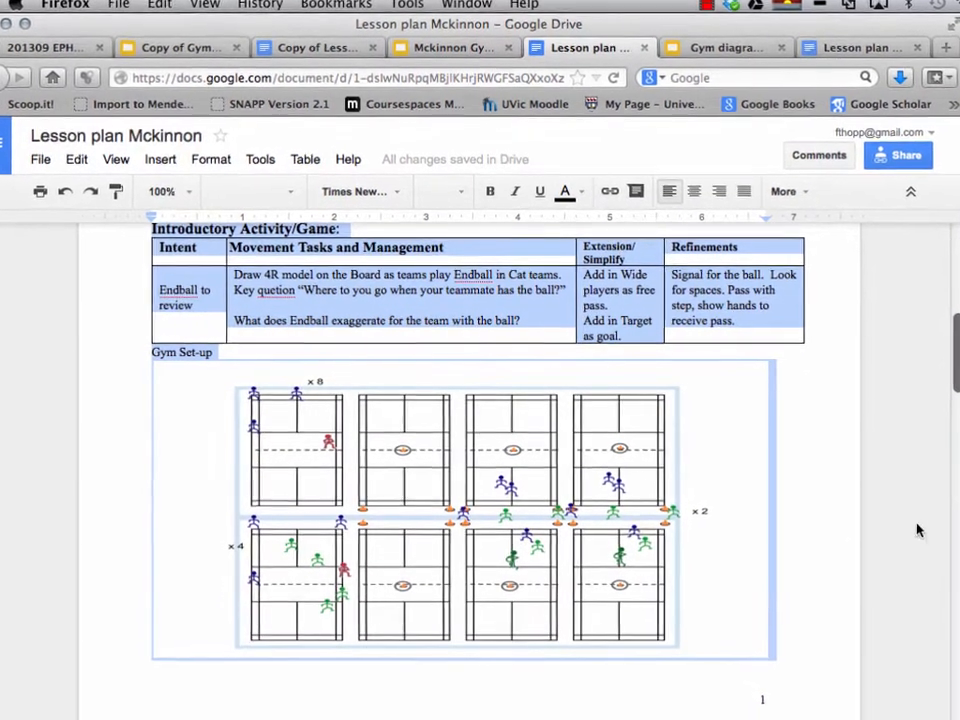
pyautogui.click(918, 530)
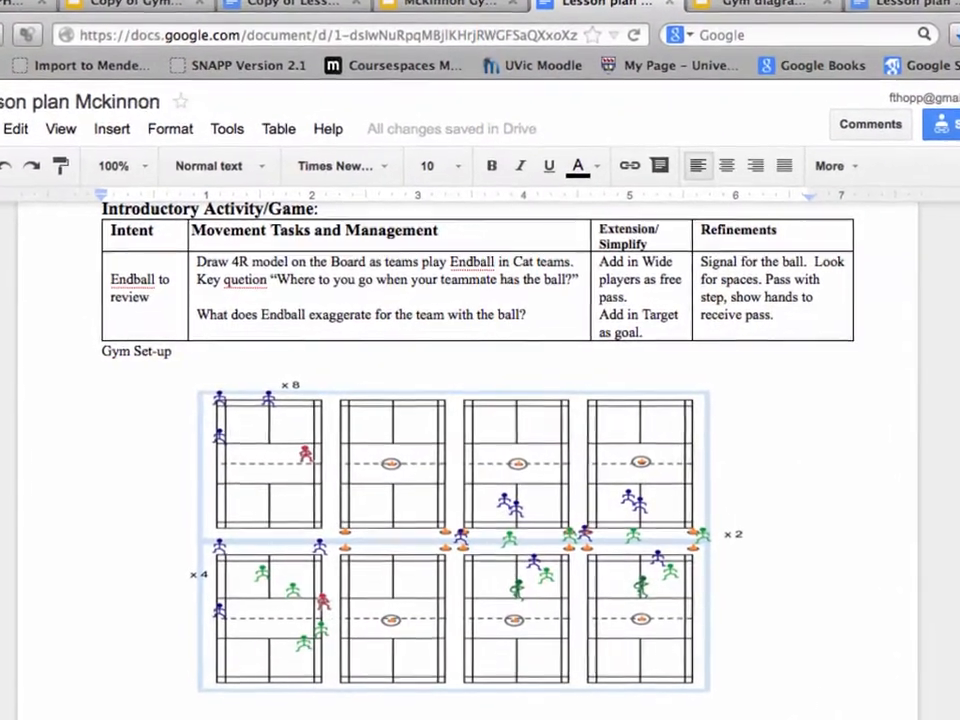
# Examine the example plan's skill development table and its "End-ball version of wide and in" and "Wide and In with target" diagrams.
pyautogui.scroll(-15, 824, 708)
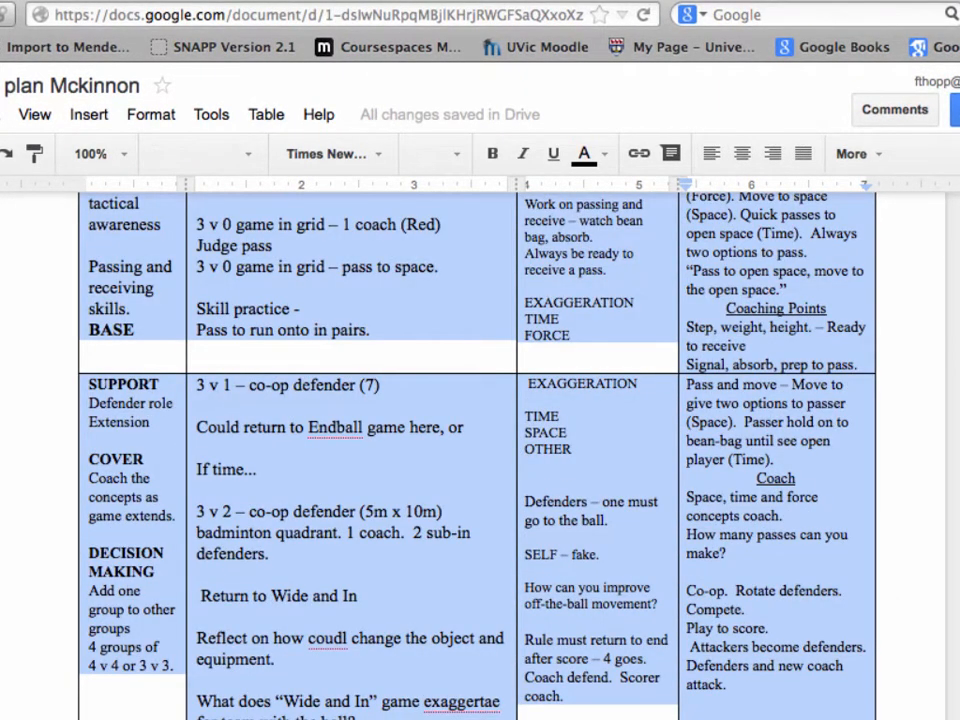
pyautogui.scroll(-6, 480, 450)
pyautogui.click(80, 335)
pyautogui.scroll(-5, 480, 450)
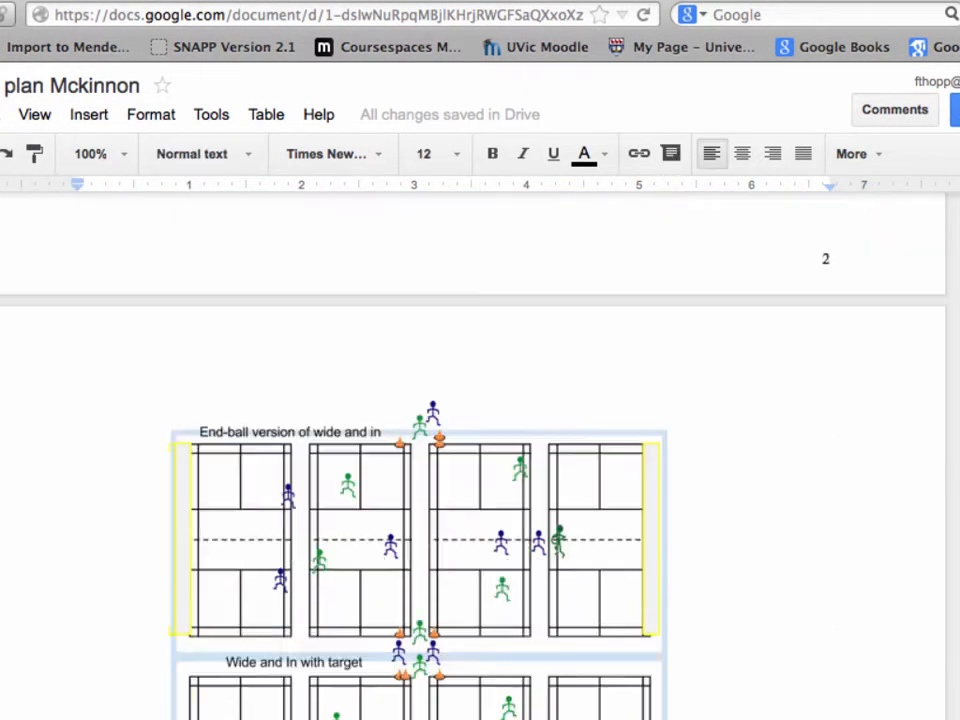
pyautogui.moveTo(480, 700); pyautogui.dragTo(480, 718)
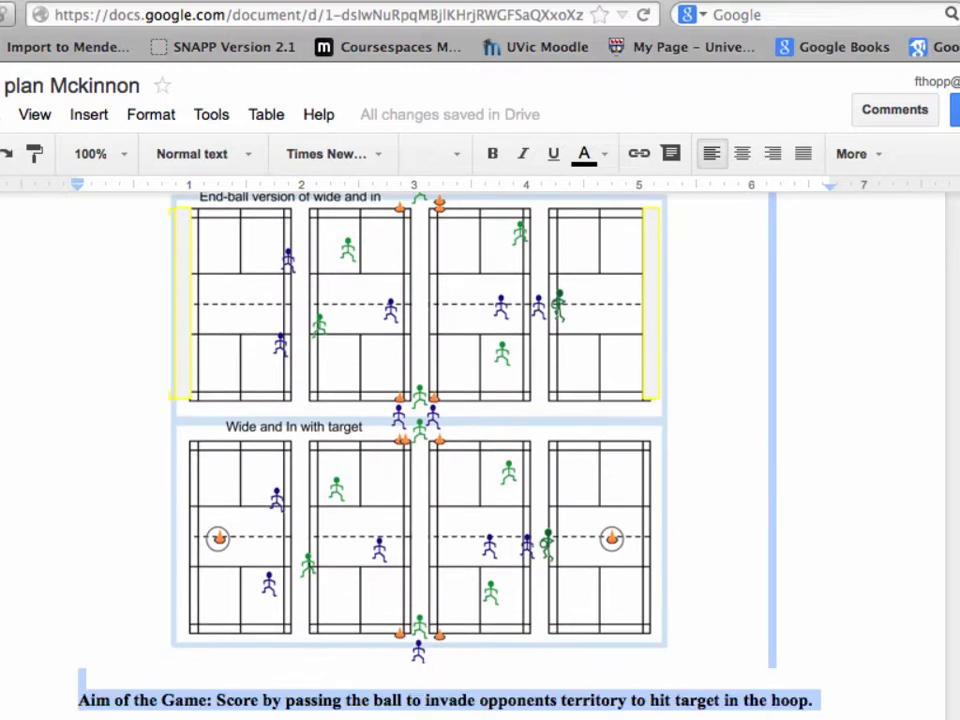
pyautogui.scroll(2, 480, 450)
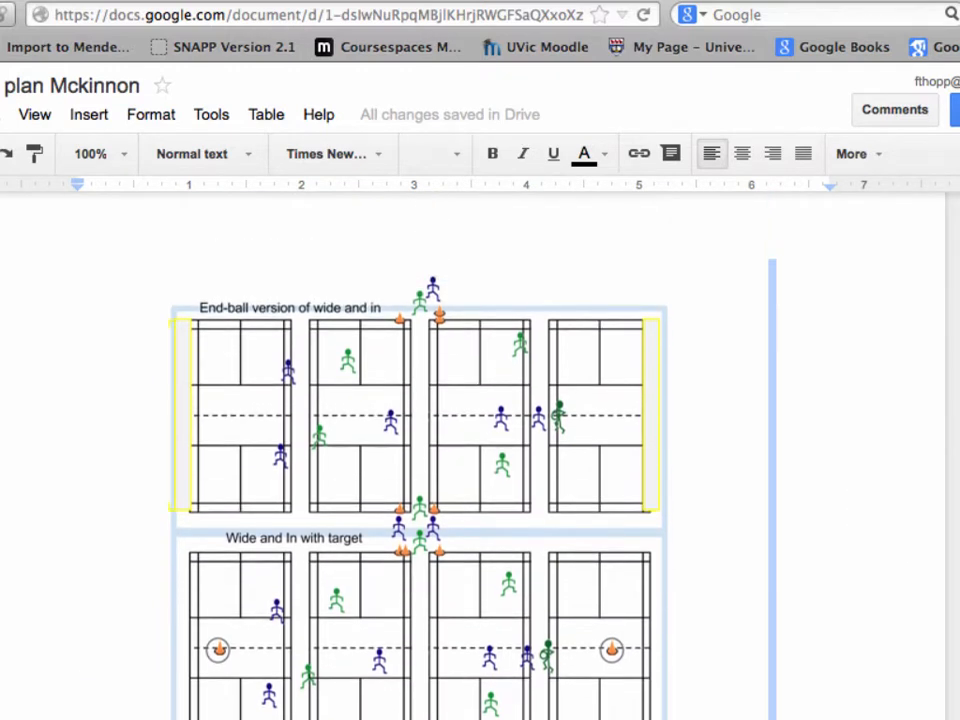
# Open the "Copy of Gym diagram and figures fro Braefoot" presentation and examine its gym court slides and its slide of stick figures and equipment.
pyautogui.click(770, 400)
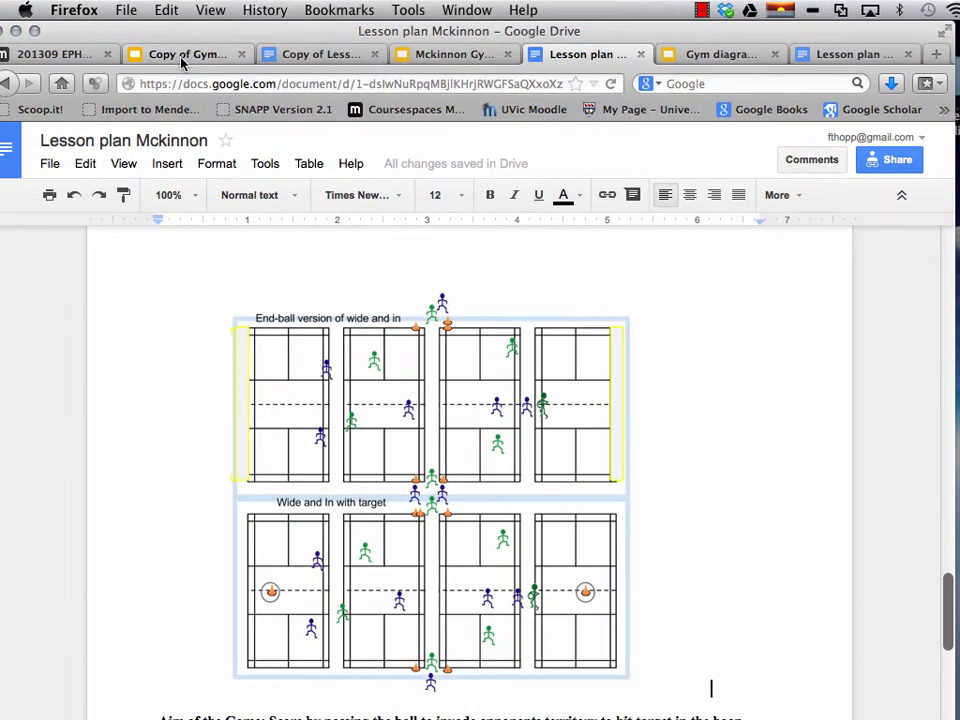
pyautogui.click(182, 56)
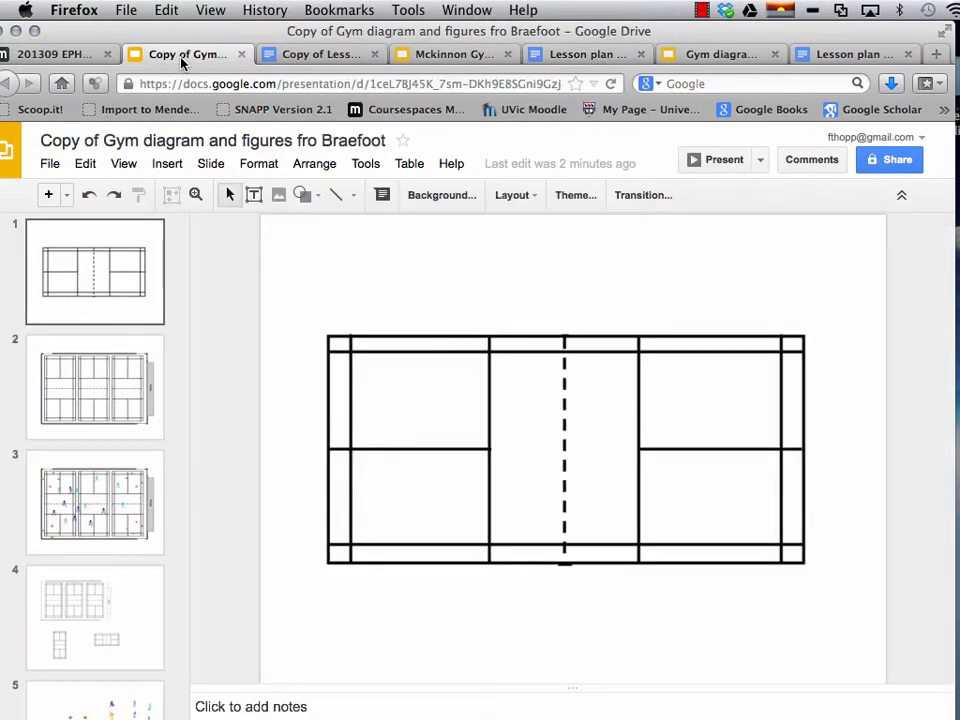
pyautogui.click(142, 400)
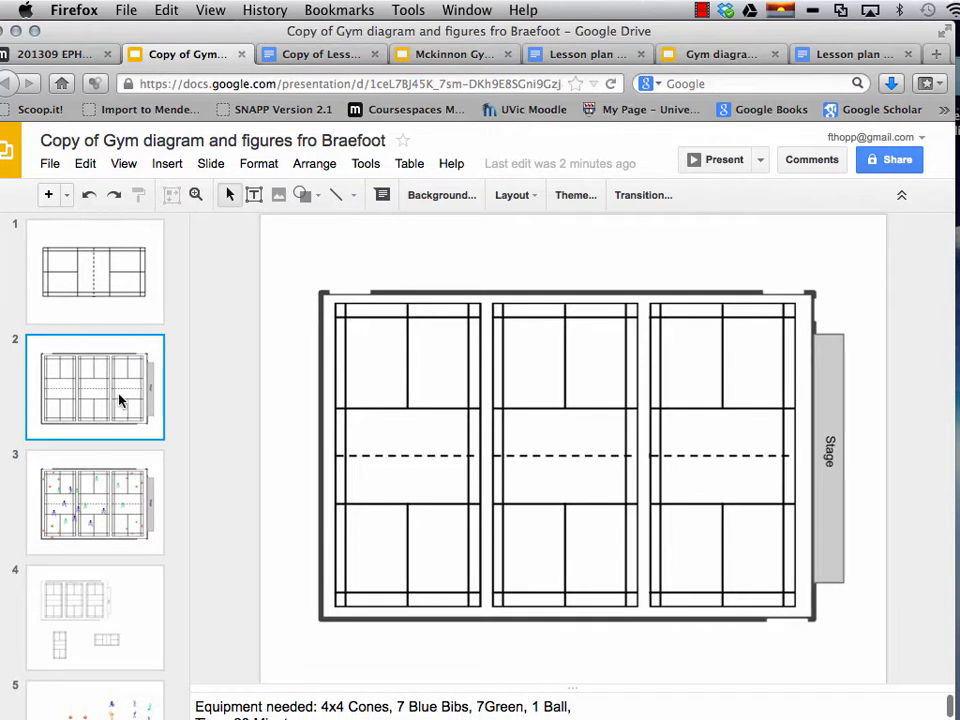
pyautogui.click(124, 493)
pyautogui.moveTo(441, 459); pyautogui.dragTo(436, 464)
pyautogui.click(116, 663)
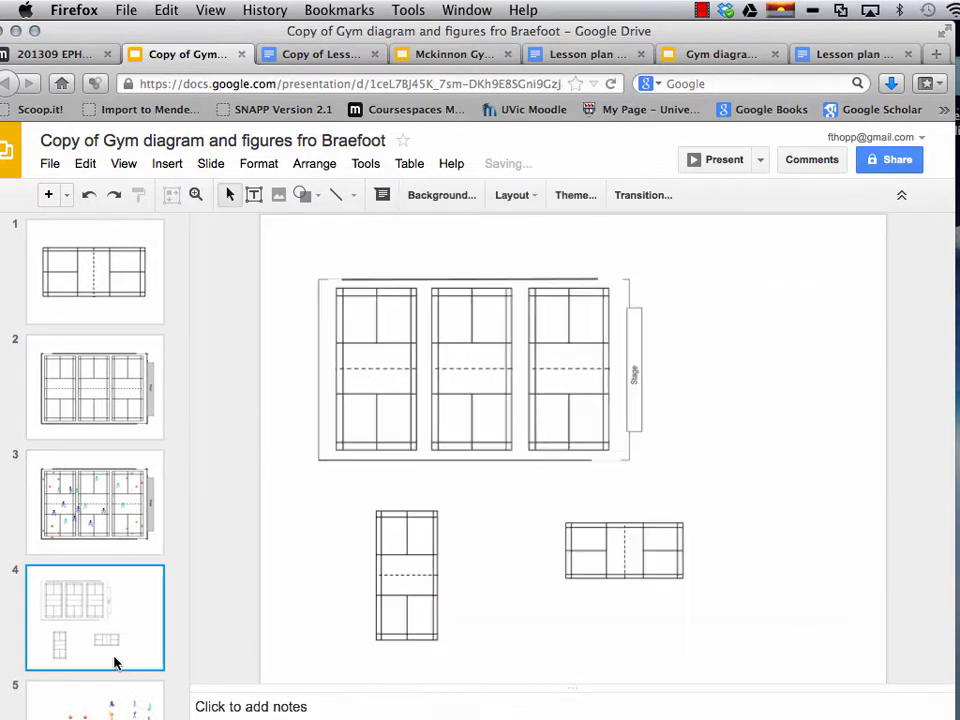
pyautogui.click(110, 697)
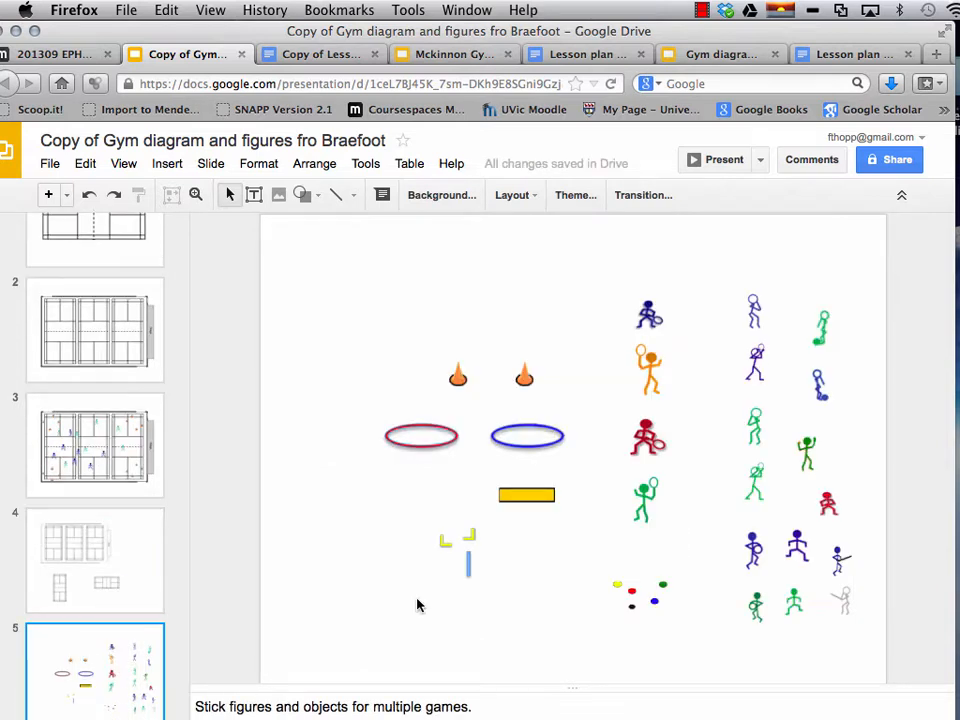
# Copy the small red stick figure without a racket from the stick figures and objects slide.
pyautogui.click(645, 498)
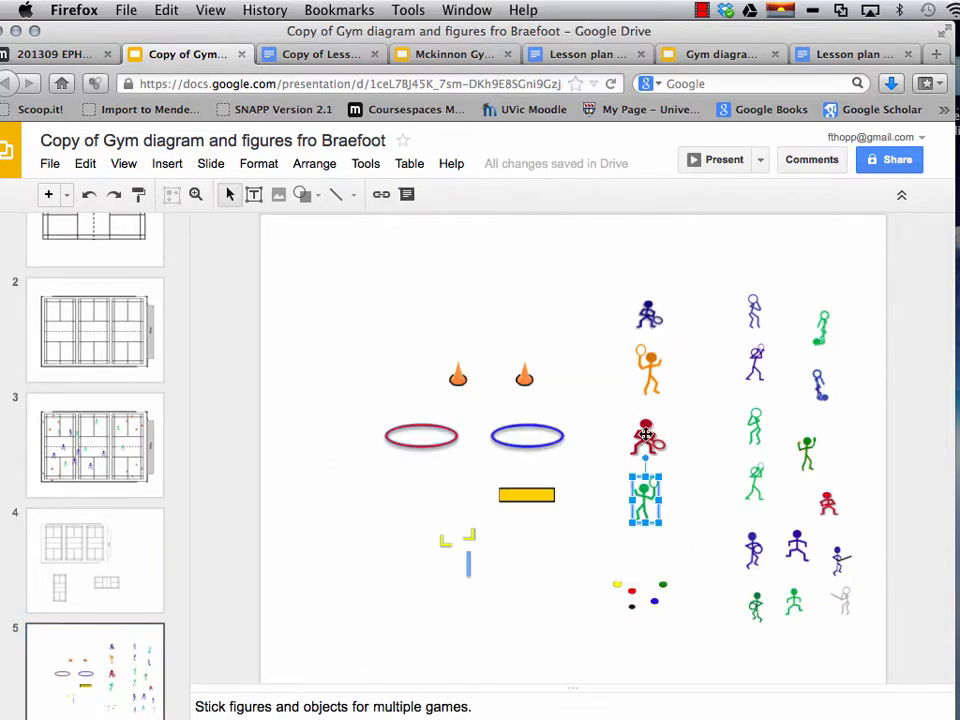
pyautogui.click(649, 379)
pyautogui.click(757, 363)
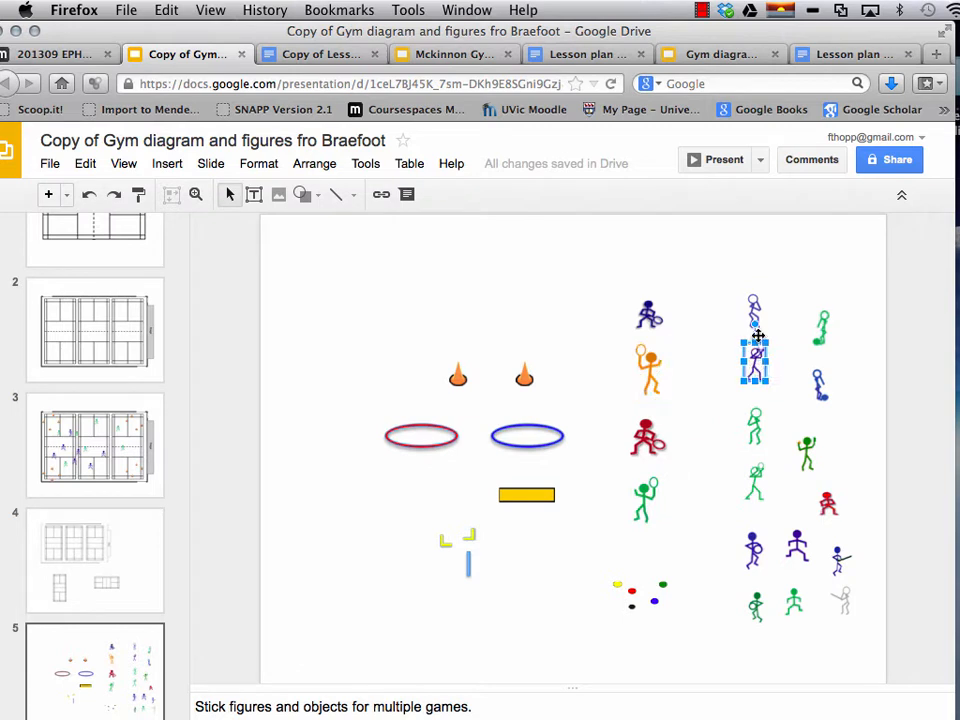
pyautogui.click(826, 503)
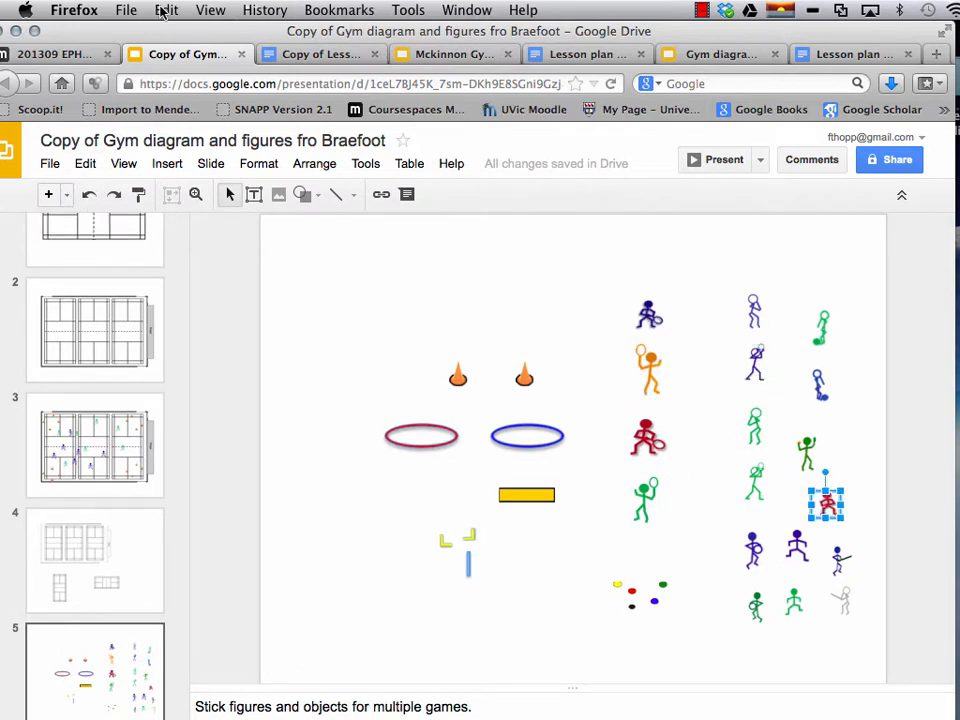
pyautogui.click(166, 10)
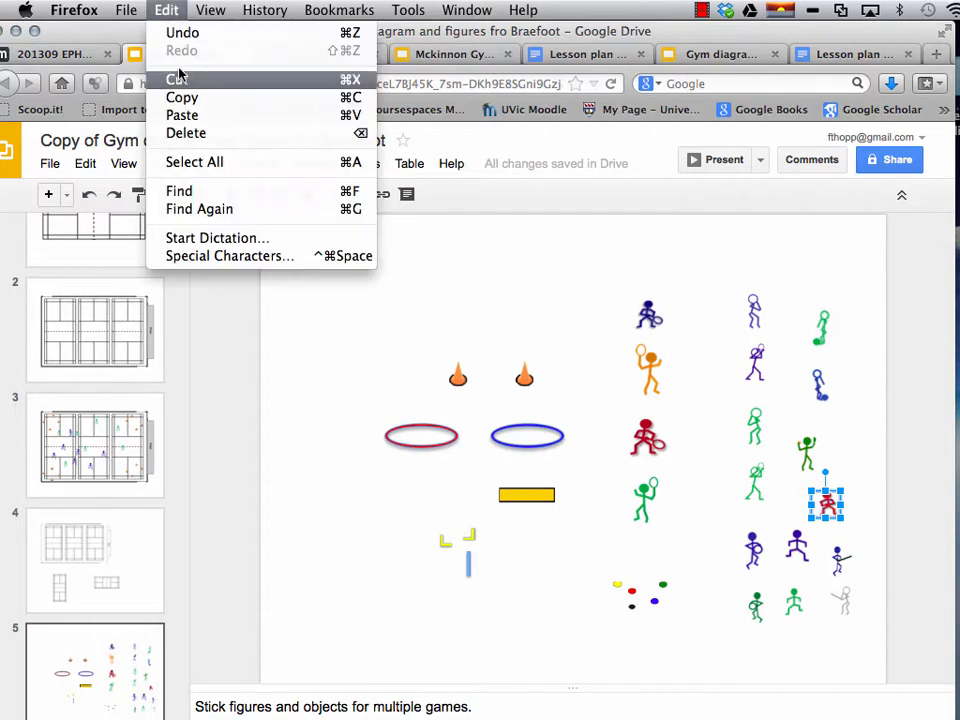
pyautogui.click(182, 99)
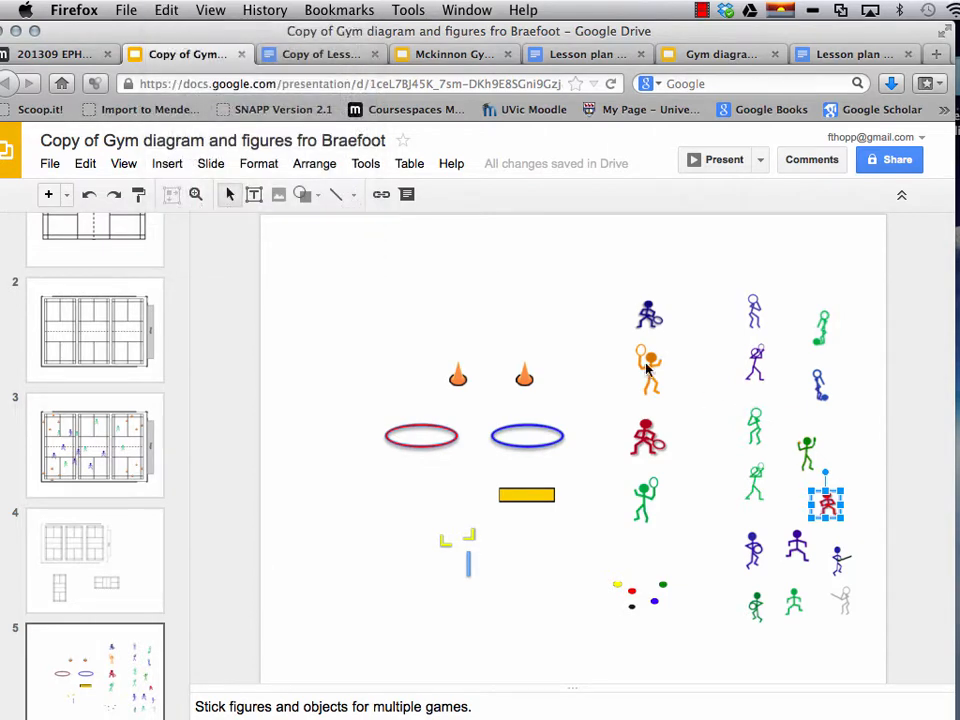
# Paste the copied red figure onto slide 3 and place it in the upper part of the middle court.
pyautogui.click(92, 336)
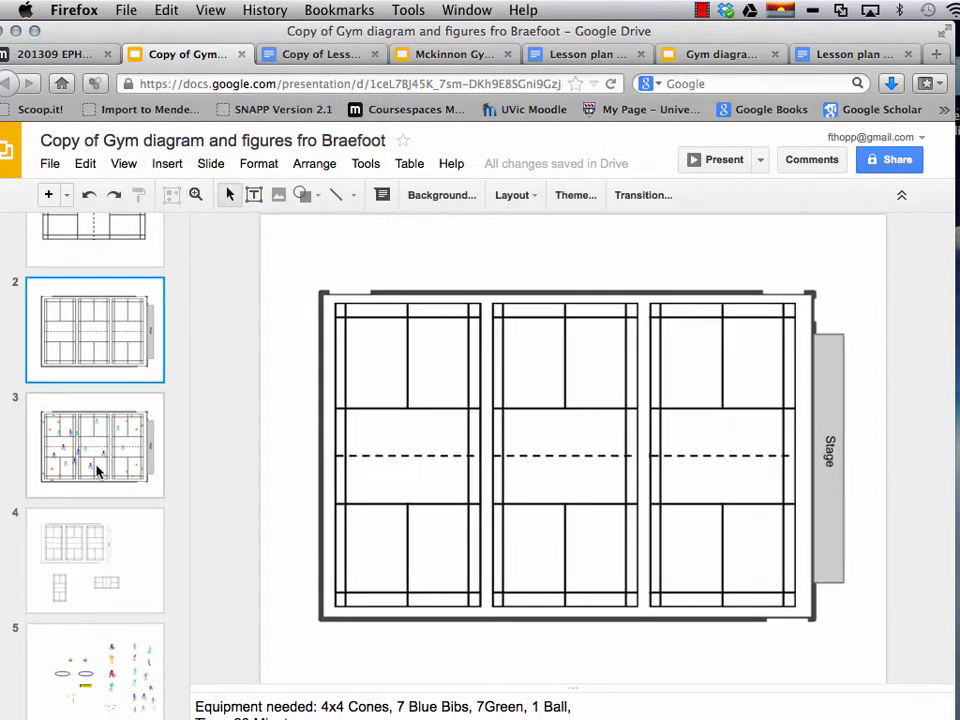
pyautogui.click(98, 471)
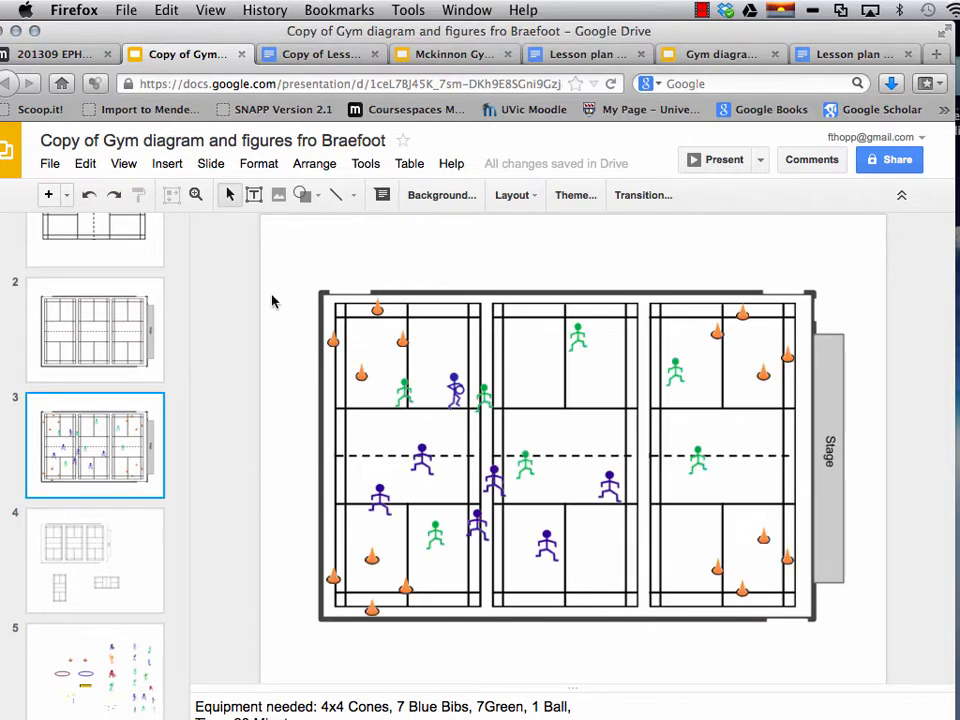
pyautogui.click(166, 11)
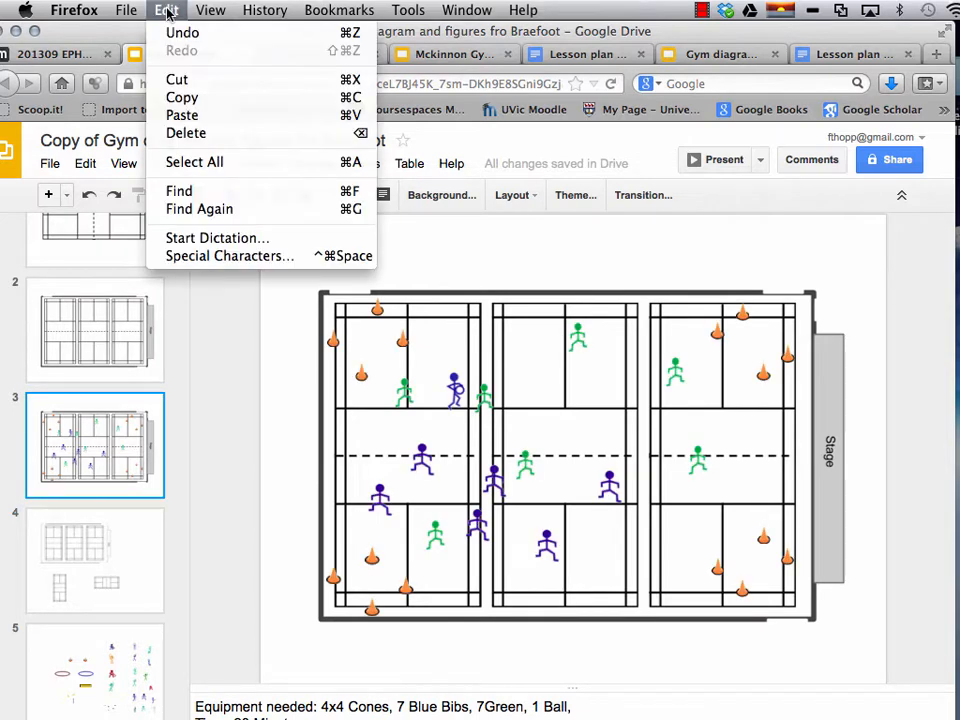
pyautogui.click(182, 115)
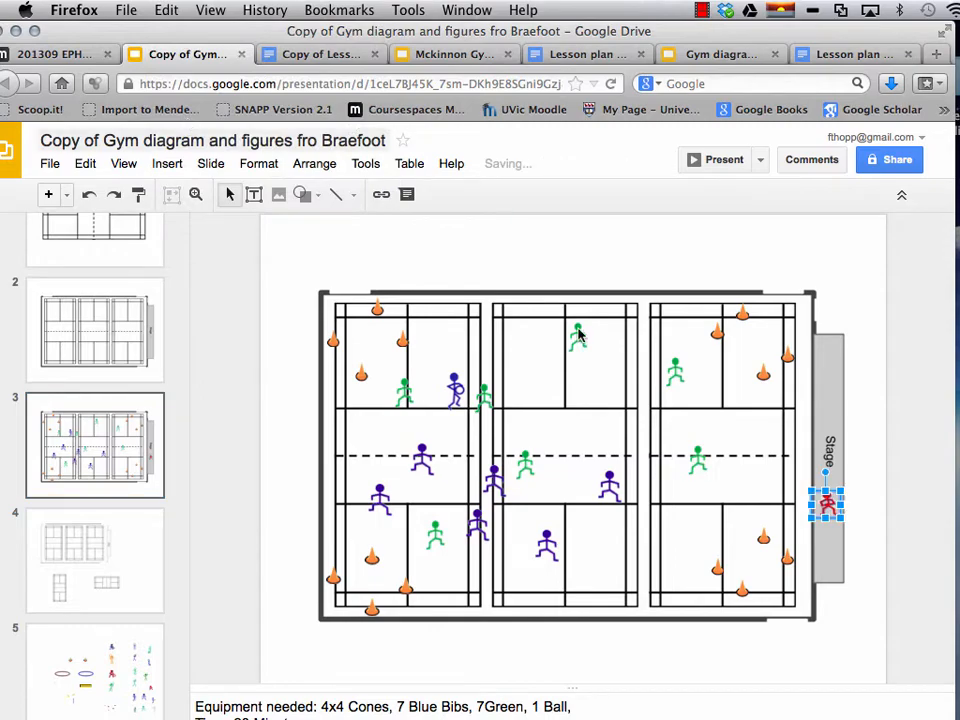
pyautogui.moveTo(828, 506); pyautogui.dragTo(571, 416)
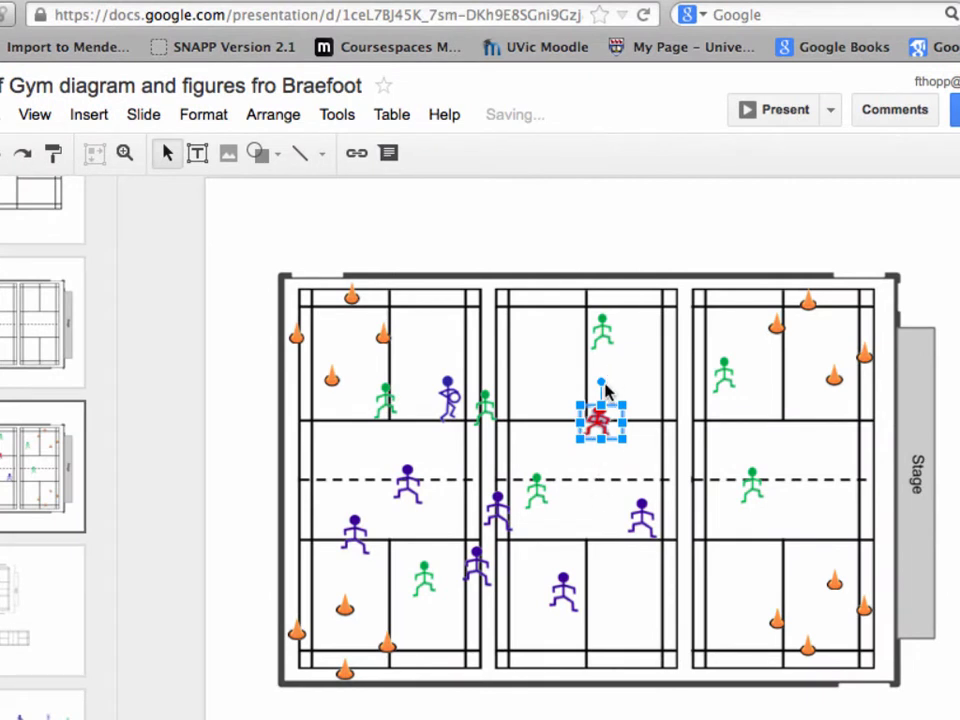
# Try tilting the pasted red figure counter-clockwise, and undo the last two changes to it.
pyautogui.moveTo(592, 383); pyautogui.dragTo(581, 388)
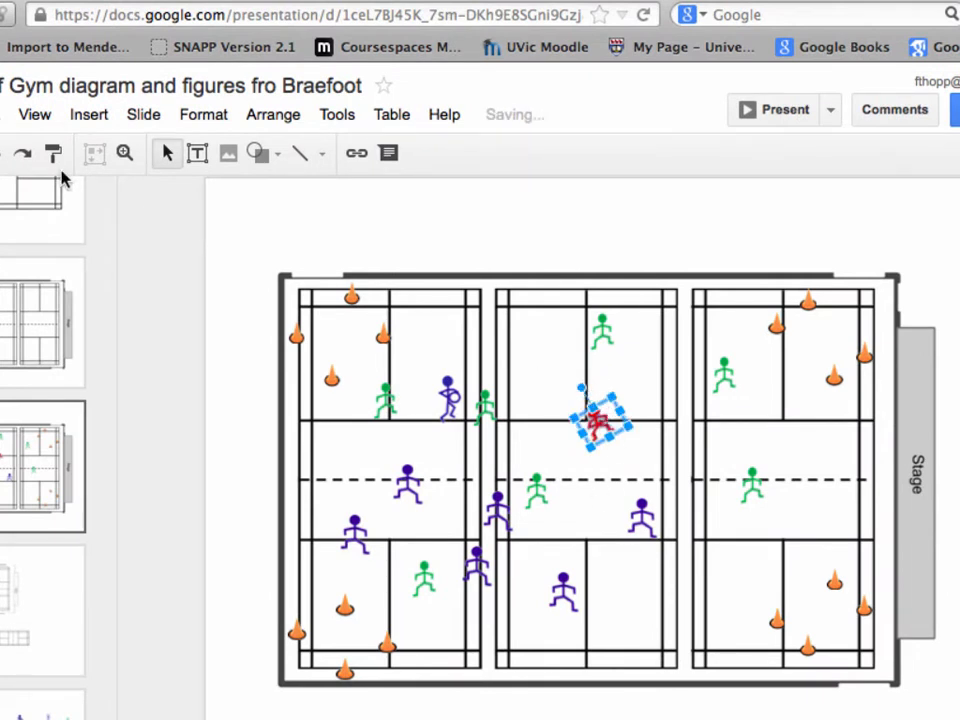
pyautogui.click(3, 158)
pyautogui.click(2, 160)
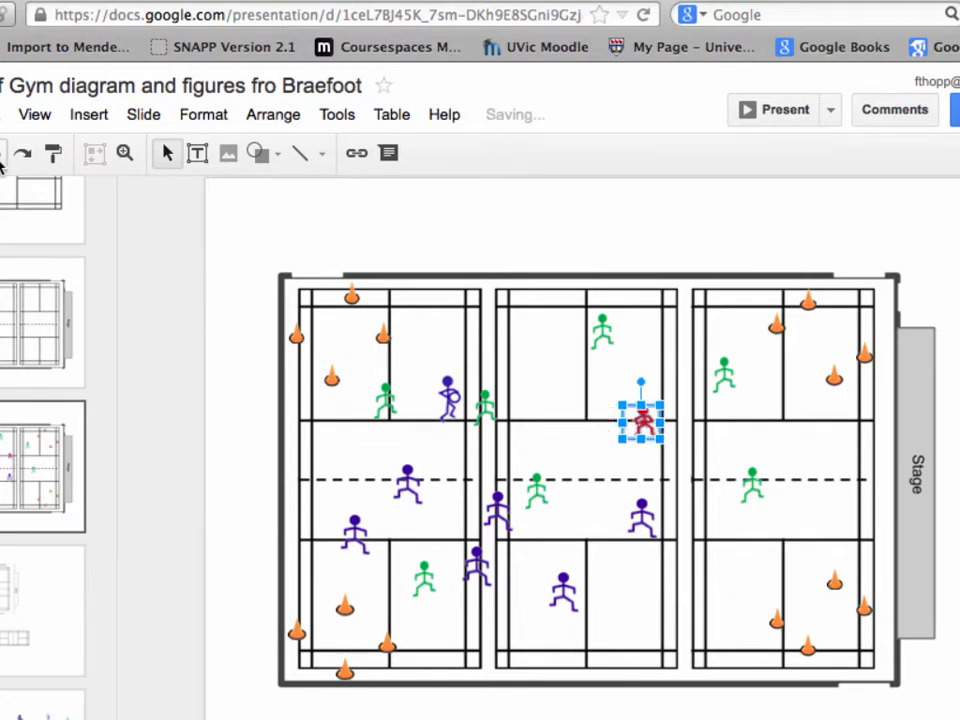
# Shrink the red figure in the middle court slightly.
pyautogui.click(561, 431)
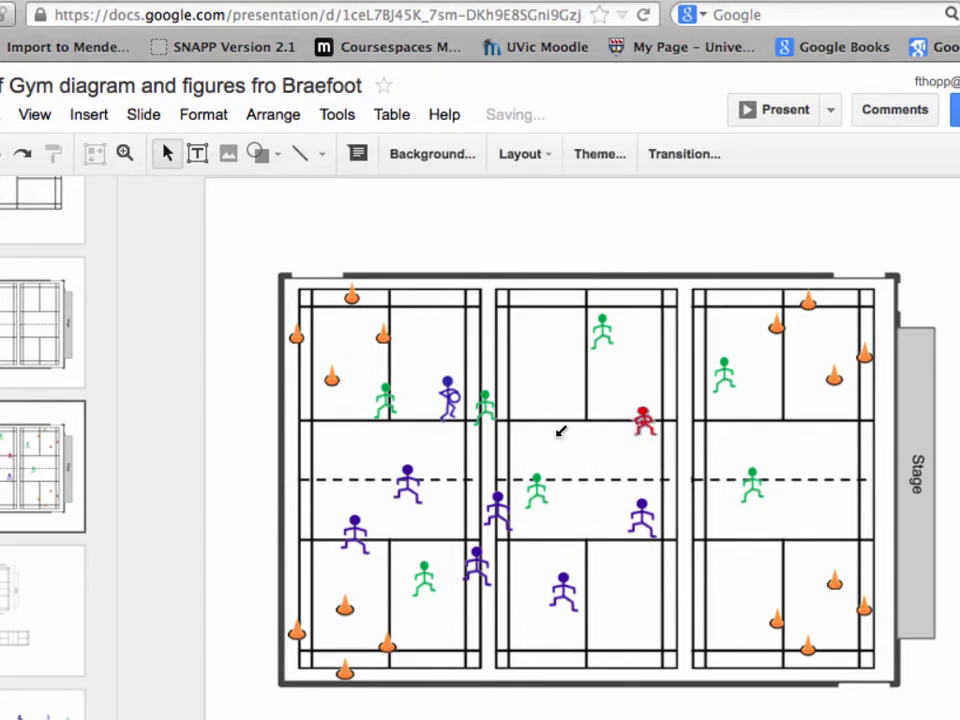
pyautogui.click(645, 427)
pyautogui.moveTo(660, 441)
pyautogui.mouseDown()
pyautogui.moveTo(681, 461)
pyautogui.moveTo(658, 443)
pyautogui.mouseUp()
pyautogui.click(836, 376)
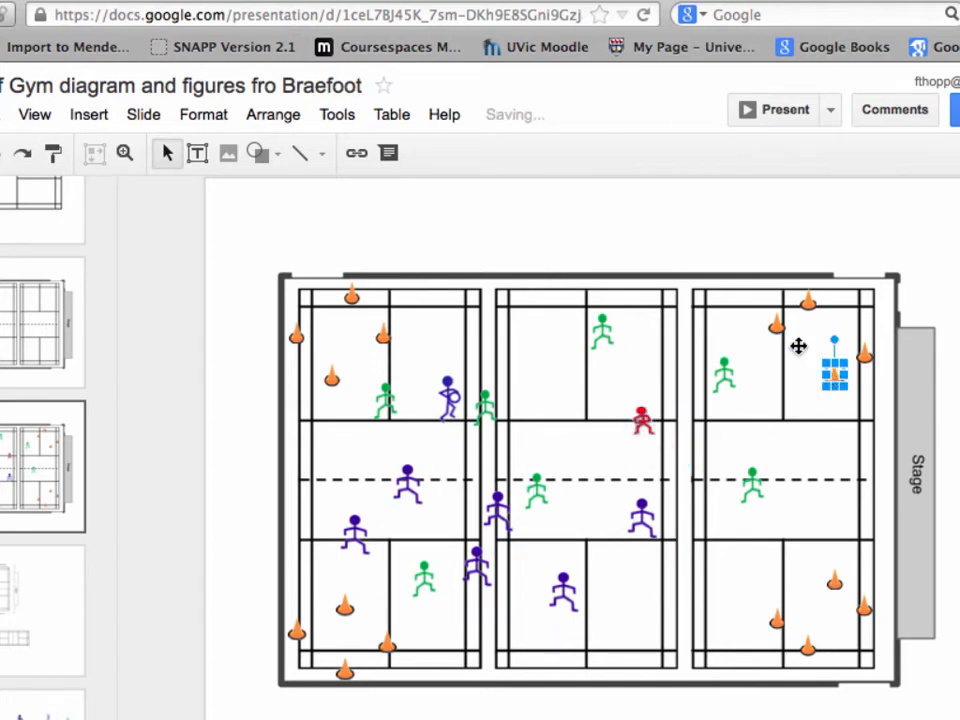
pyautogui.click(777, 323)
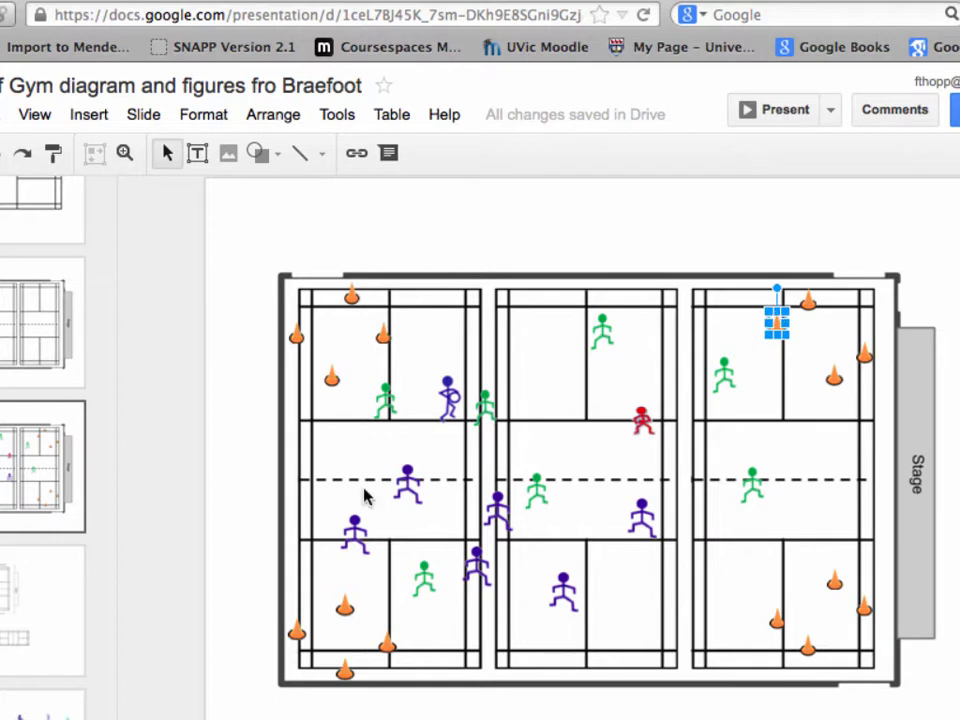
pyautogui.click(604, 499)
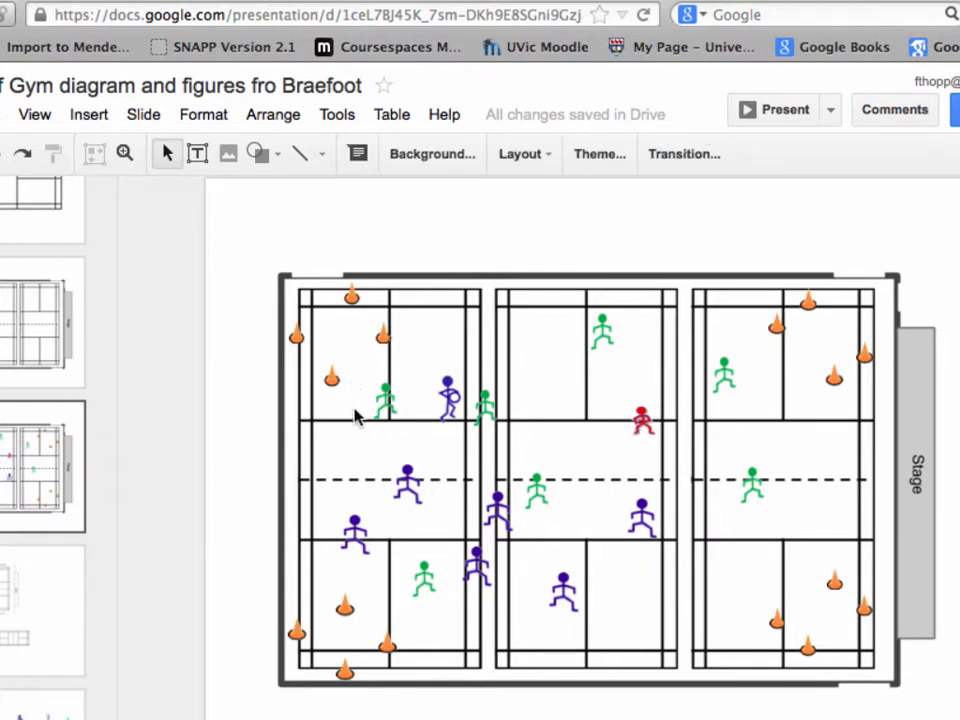
# Select the group of seven green and blue figures around the first court and move them together up and right into the middle court.
pyautogui.moveTo(356, 379); pyautogui.dragTo(553, 527)
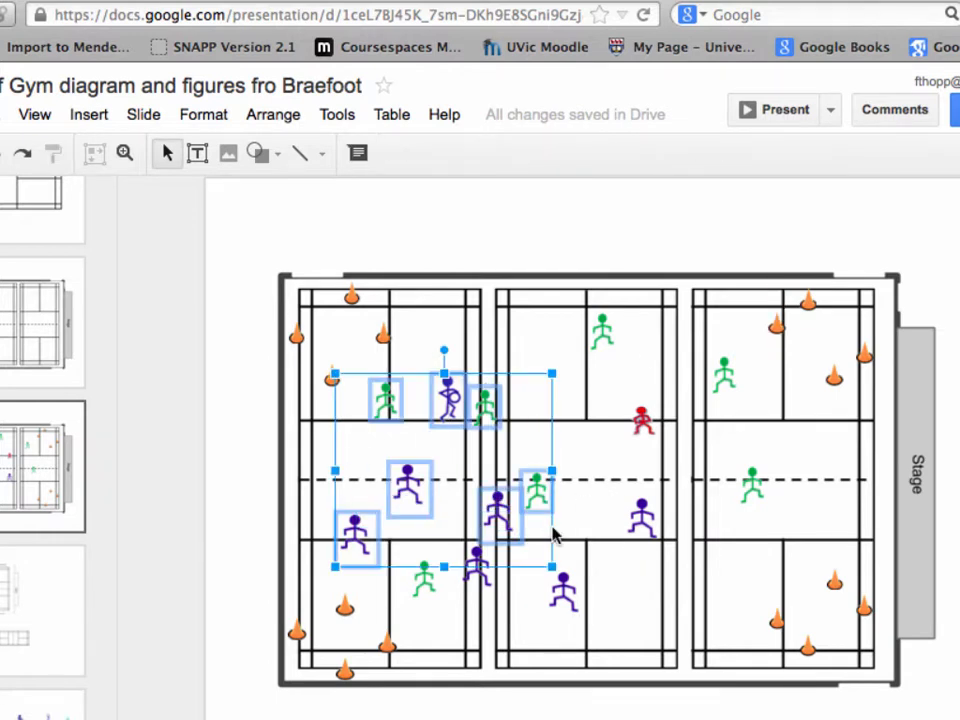
pyautogui.moveTo(421, 484); pyautogui.dragTo(527, 422)
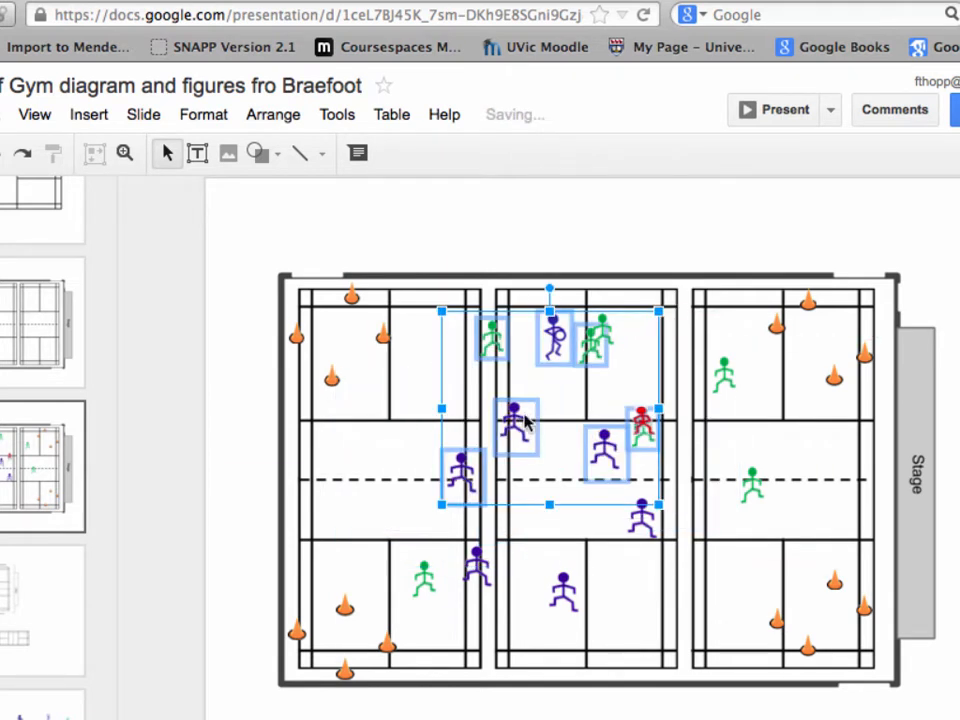
pyautogui.moveTo(441, 504); pyautogui.dragTo(420, 482)
pyautogui.click(637, 579)
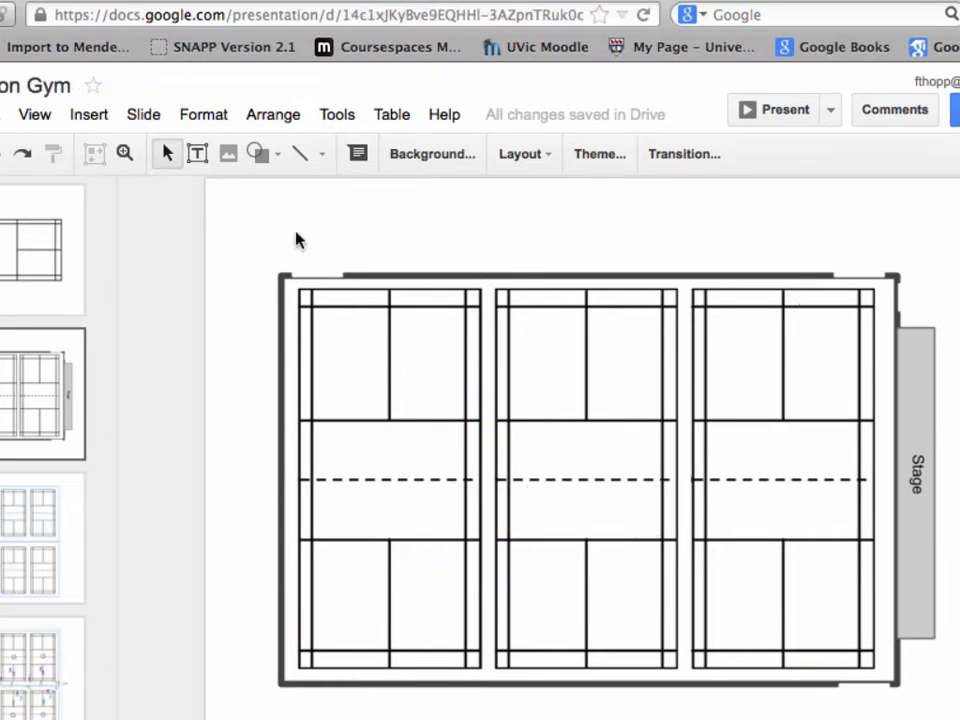
# On slide 4 of the Mckinnon Gym presentation, shift the dotted rectangle around the two rightmost court columns slightly left and down.
pyautogui.click(30, 520)
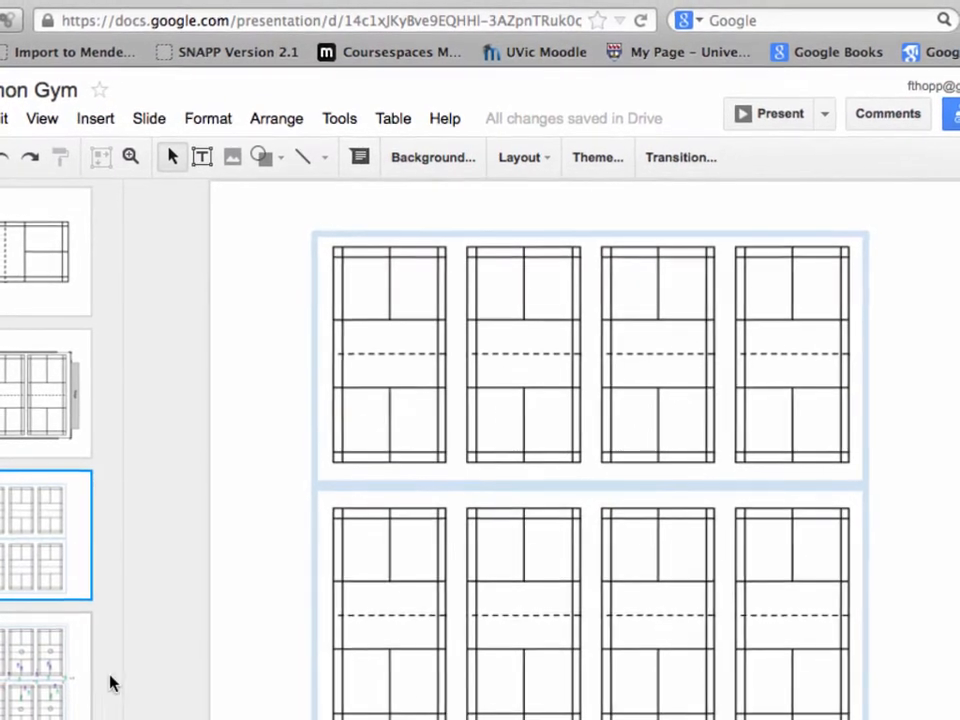
pyautogui.click(72, 679)
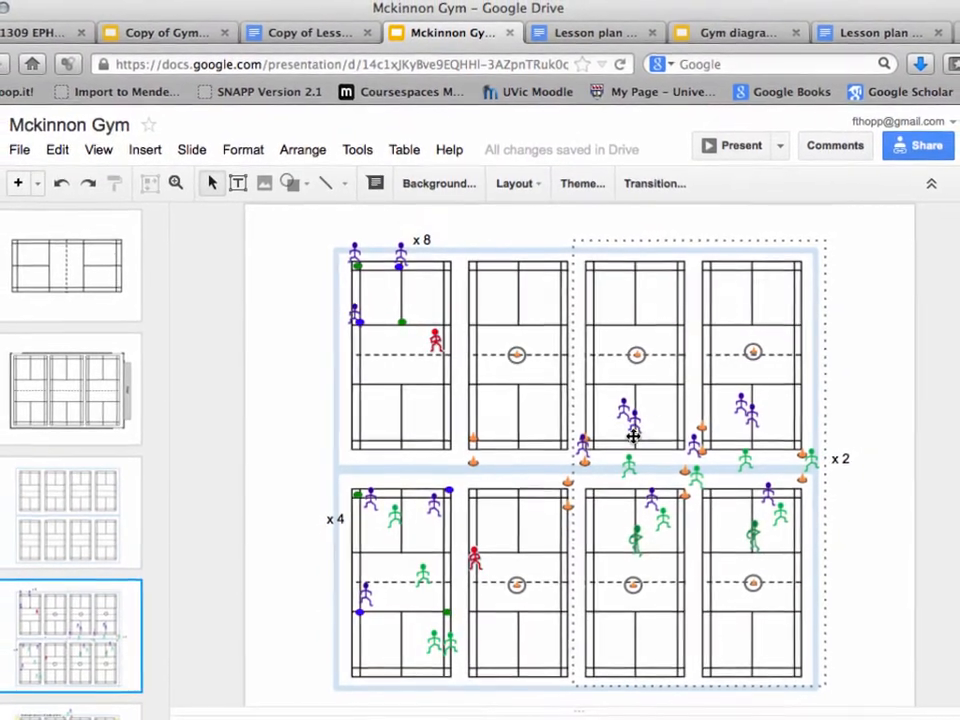
pyautogui.click(648, 423)
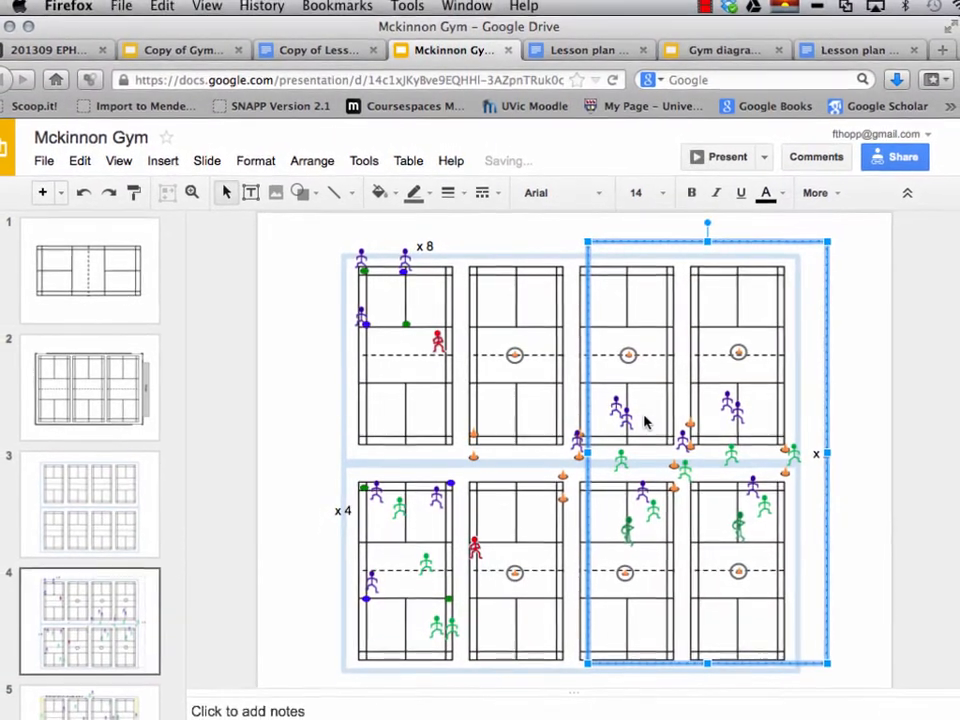
pyautogui.press('Left')
pyautogui.press('Left')
pyautogui.press('Left')
pyautogui.press('Left')
pyautogui.press('Down')
pyautogui.press('Down')
pyautogui.press('Down')
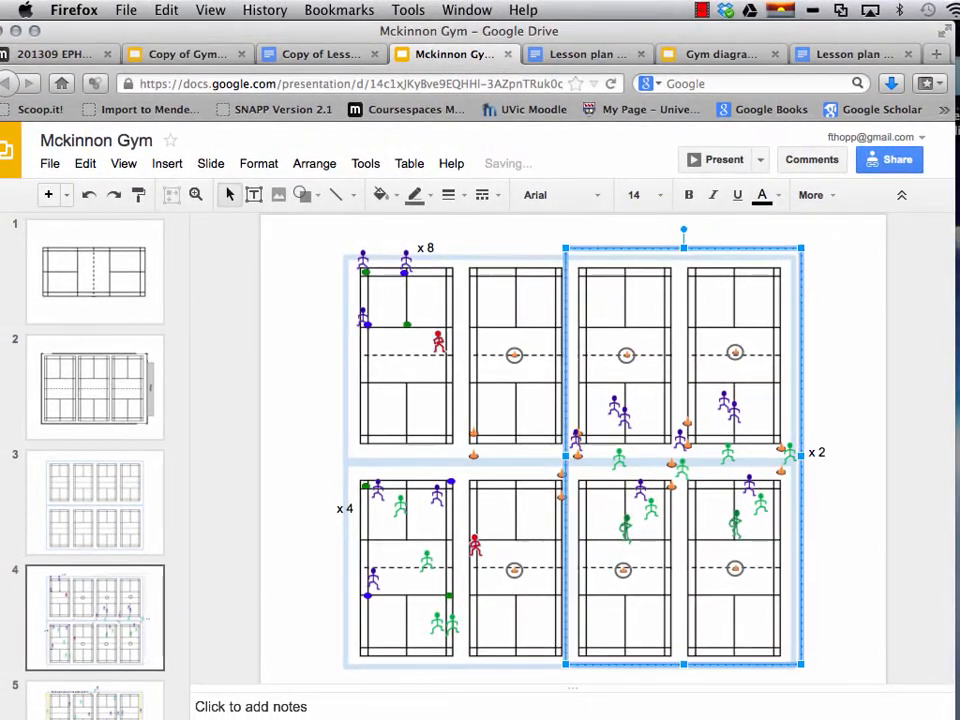
pyautogui.press('Right')
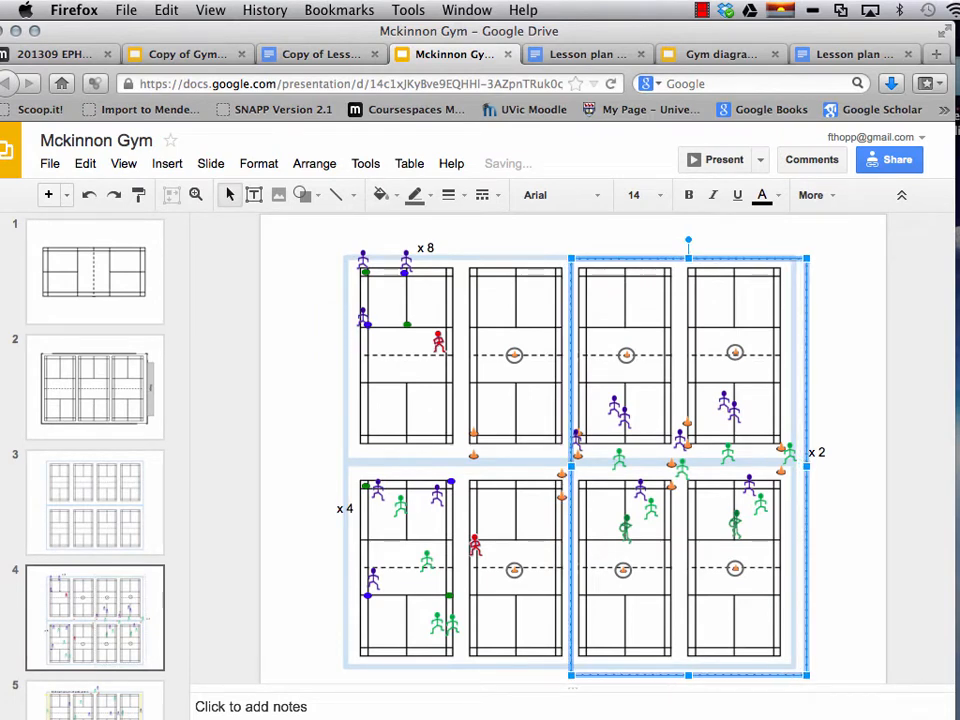
pyautogui.click(311, 248)
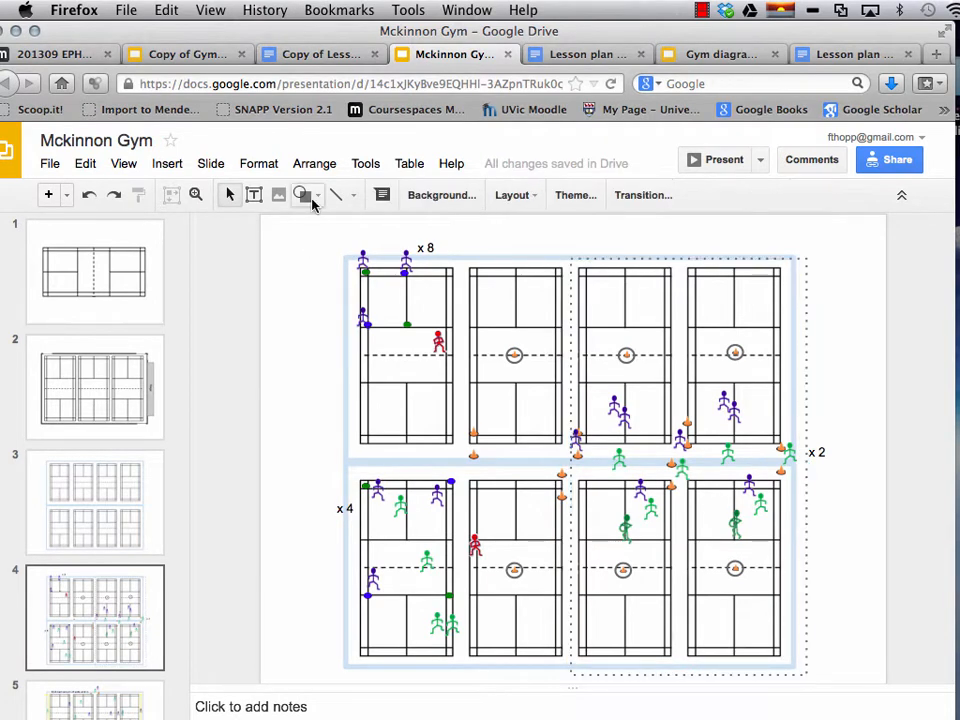
# Draw a rectangle over the upper half of the first court, covering the "x 8" label and its figures.
pyautogui.click(312, 198)
pyautogui.moveTo(328, 236)
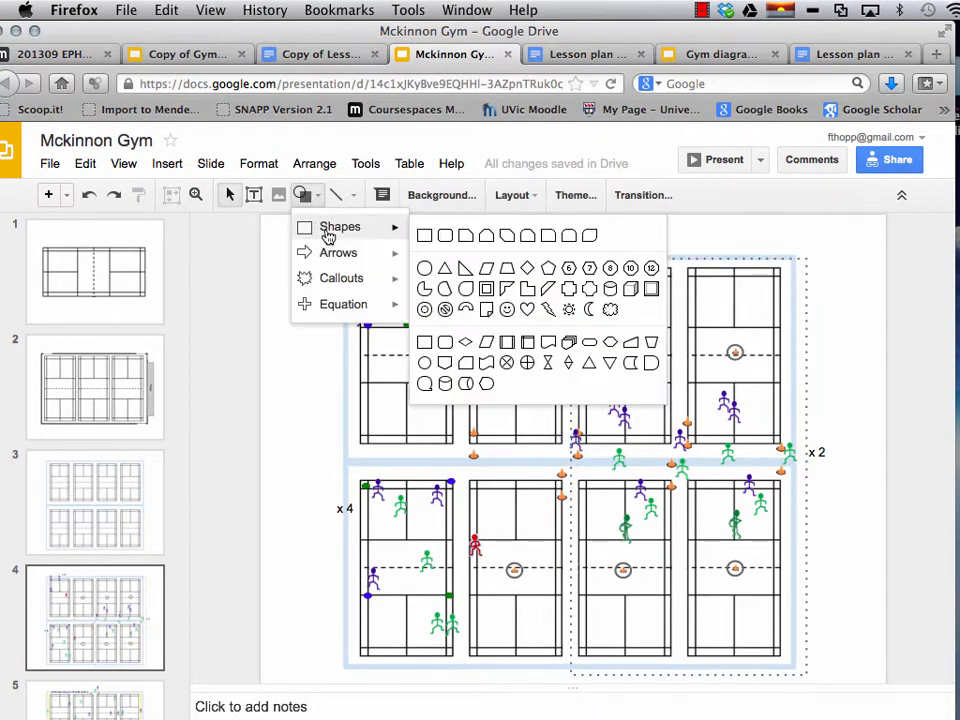
pyautogui.click(423, 237)
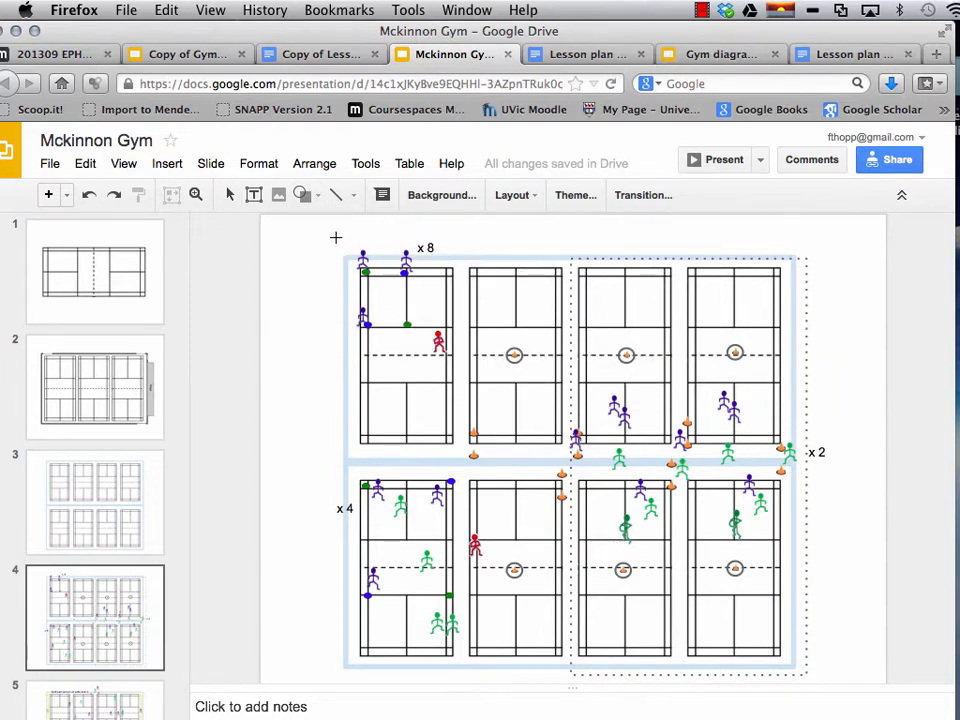
pyautogui.moveTo(336, 237); pyautogui.dragTo(468, 370)
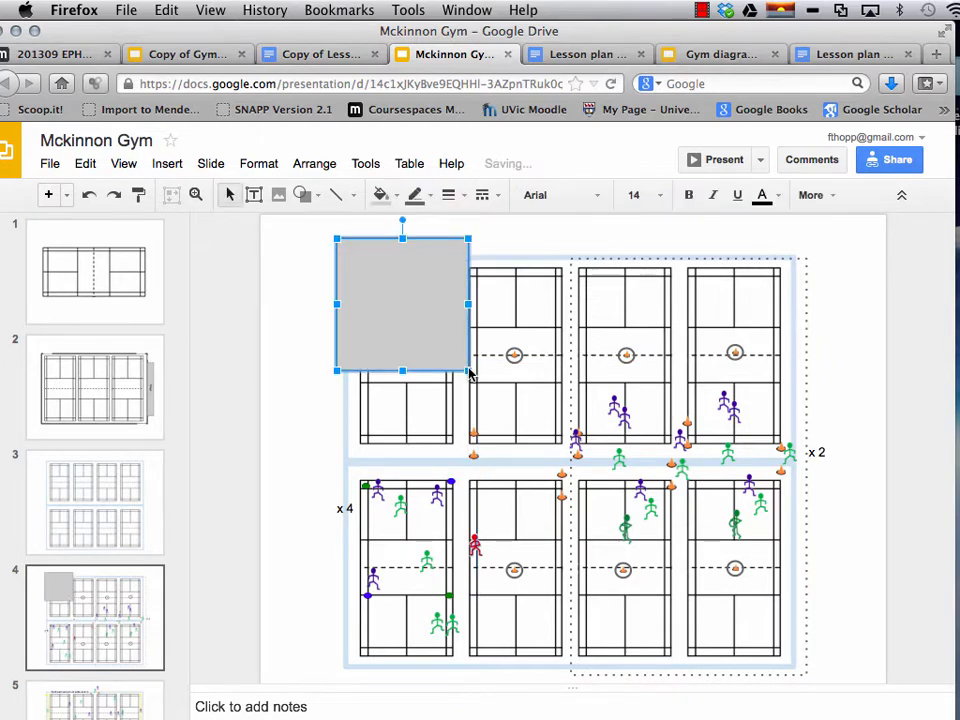
# Make the rectangle over the first court's upper half transparent and give it a dashed outline.
pyautogui.click(381, 195)
pyautogui.click(404, 233)
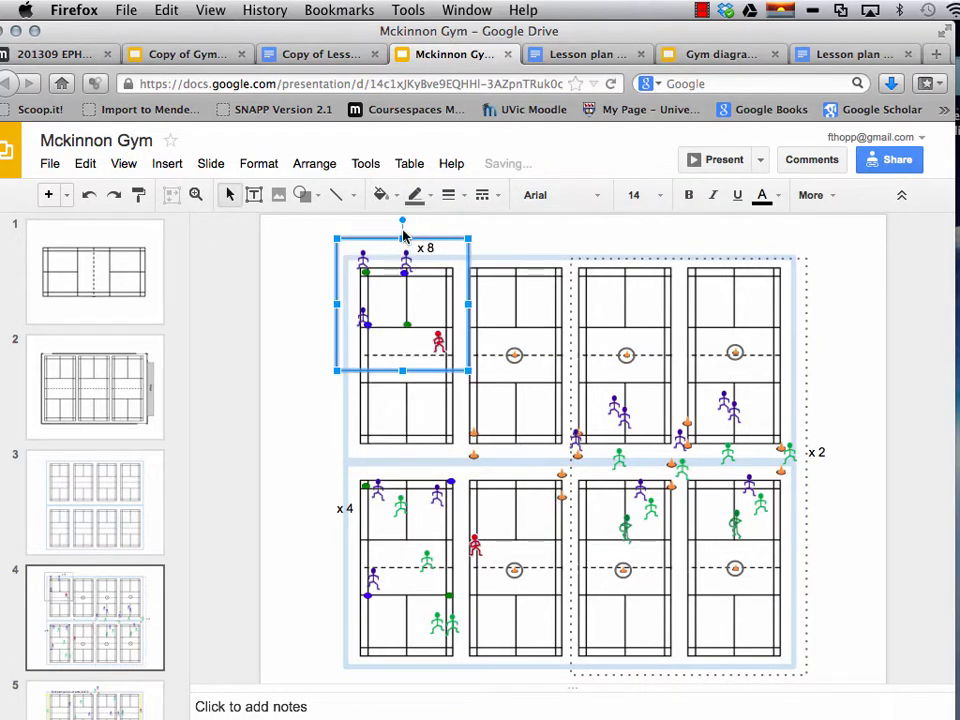
pyautogui.click(498, 200)
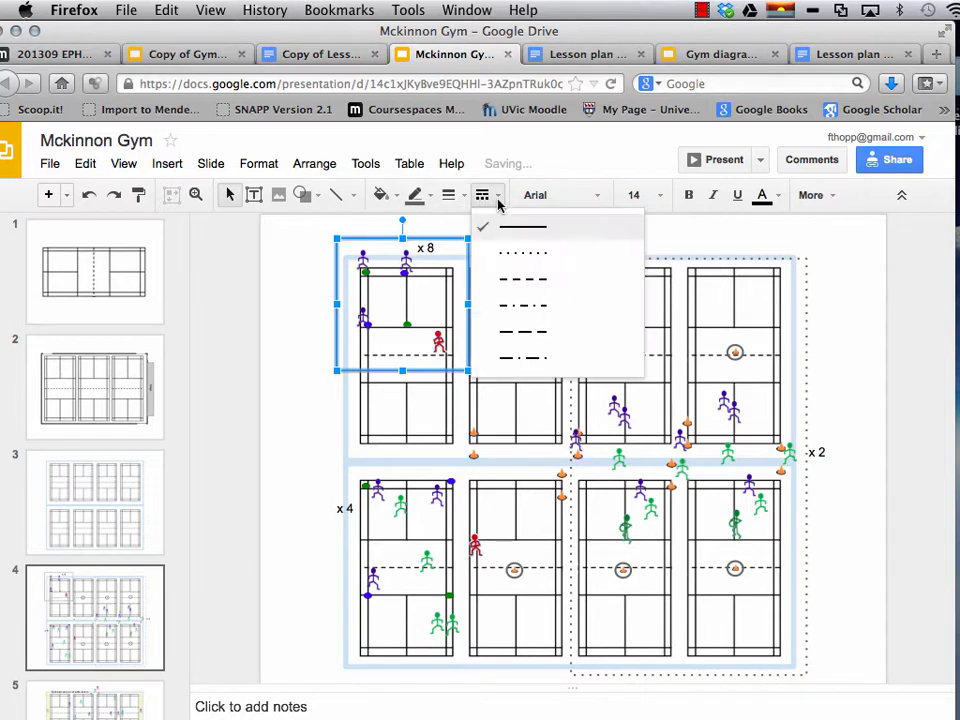
pyautogui.click(514, 279)
pyautogui.click(294, 360)
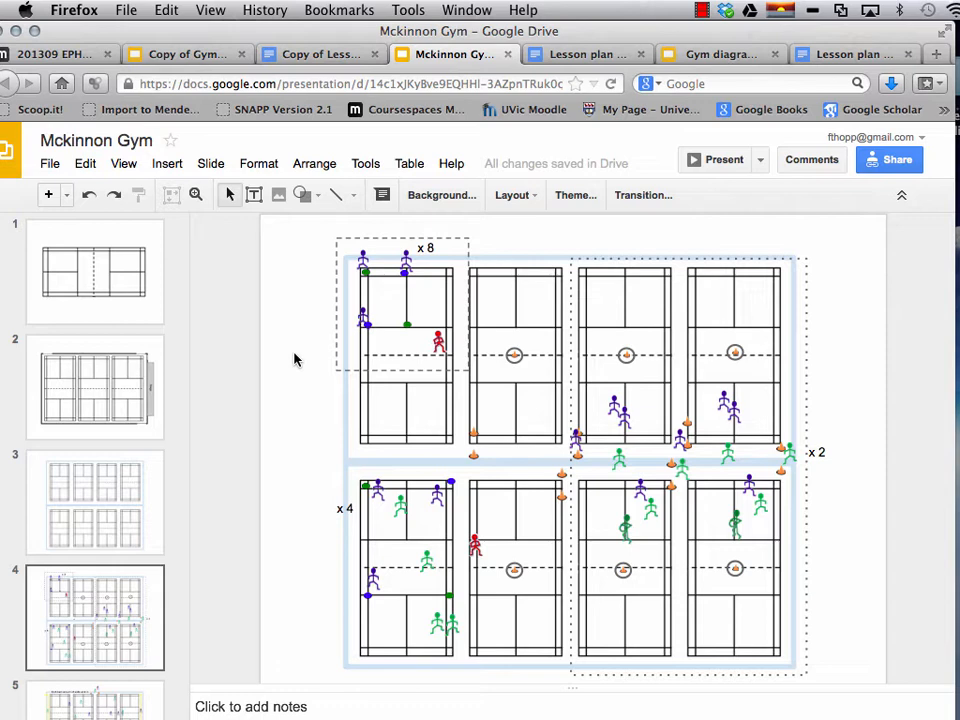
# Open slide 5 with the end-ball and target versions of Wide and In.
pyautogui.click(111, 703)
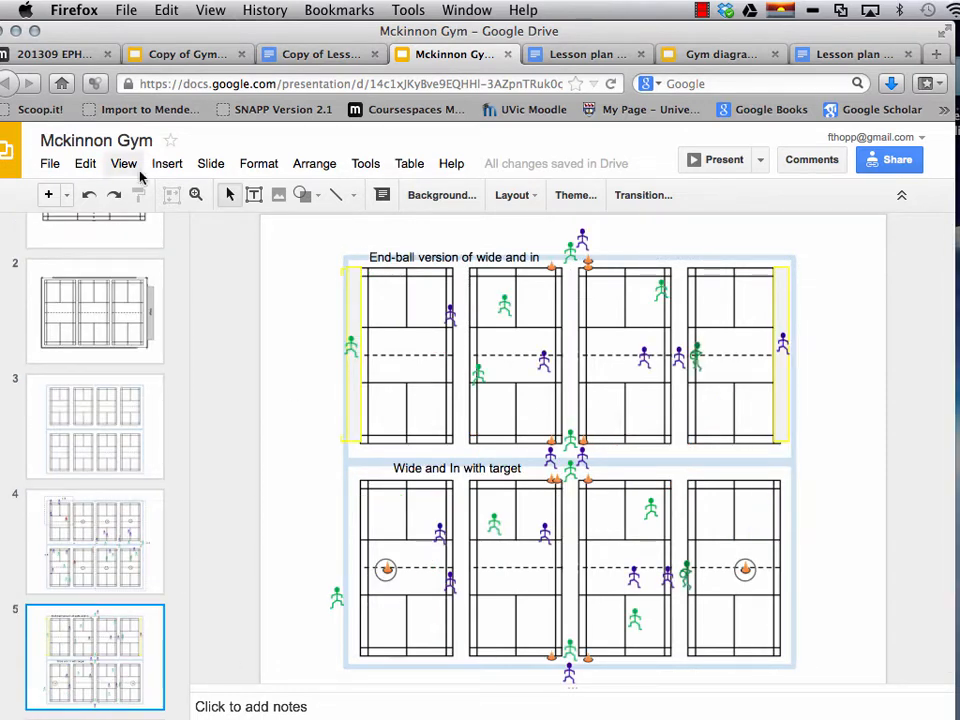
pyautogui.click(85, 166)
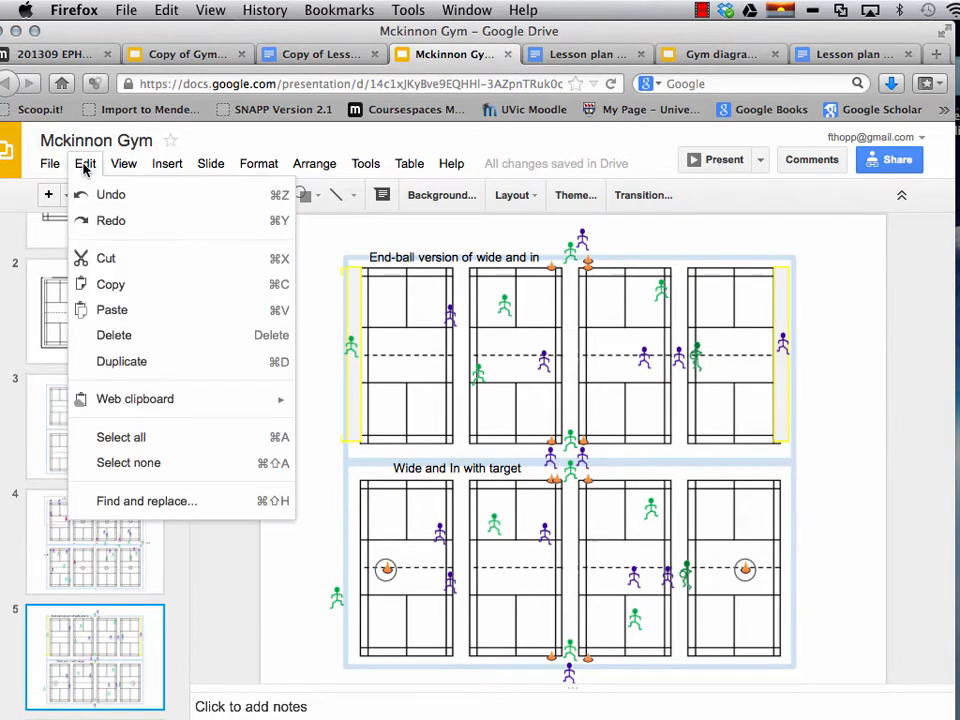
pyautogui.click(113, 312)
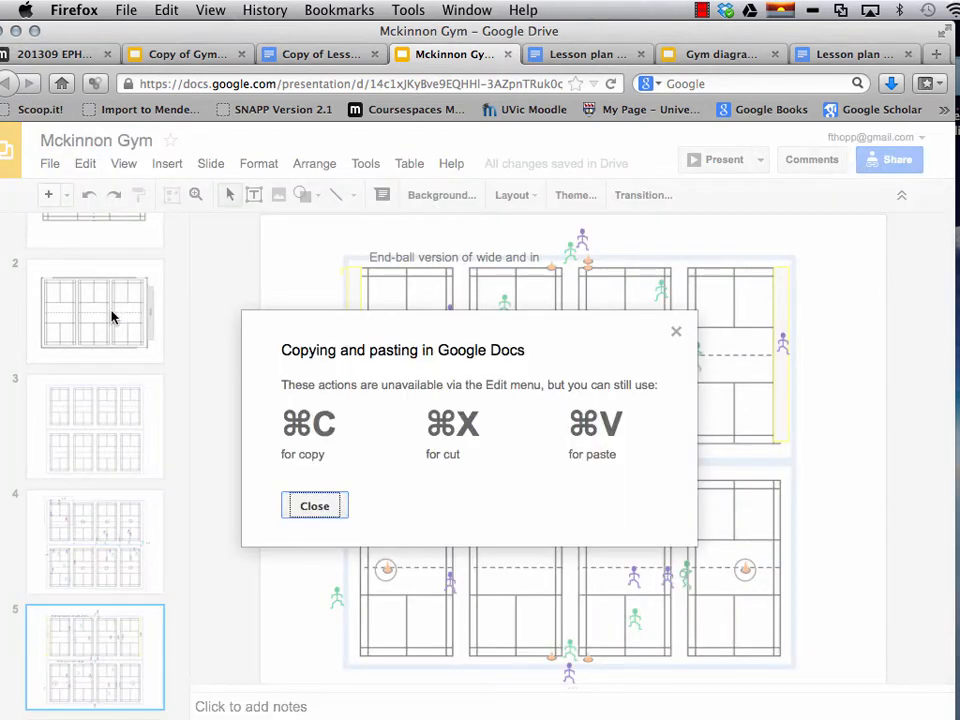
pyautogui.click(317, 506)
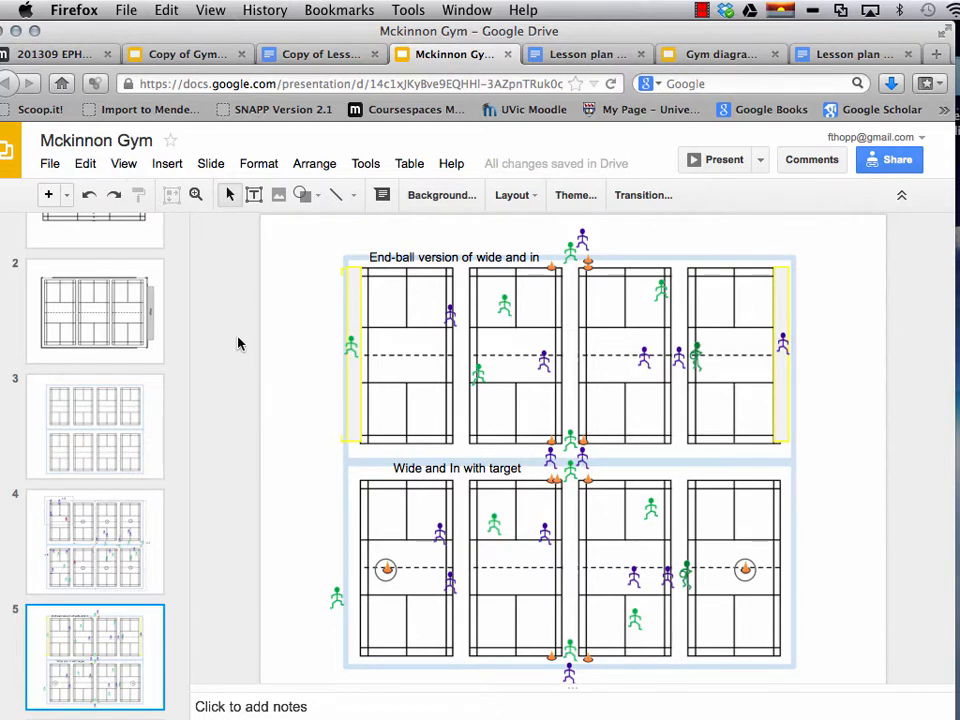
# Paste the copied red figure onto slide 5, place it above the third court of the upper row and shrink it slightly.
pyautogui.click(165, 10)
pyautogui.click(183, 116)
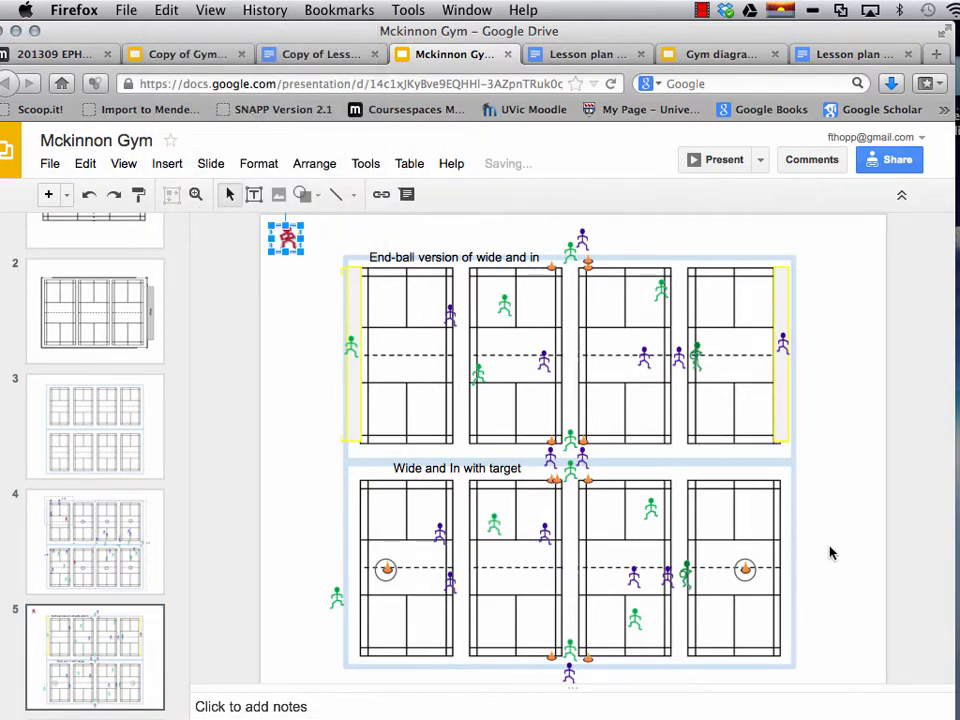
pyautogui.moveTo(281, 236); pyautogui.dragTo(656, 251)
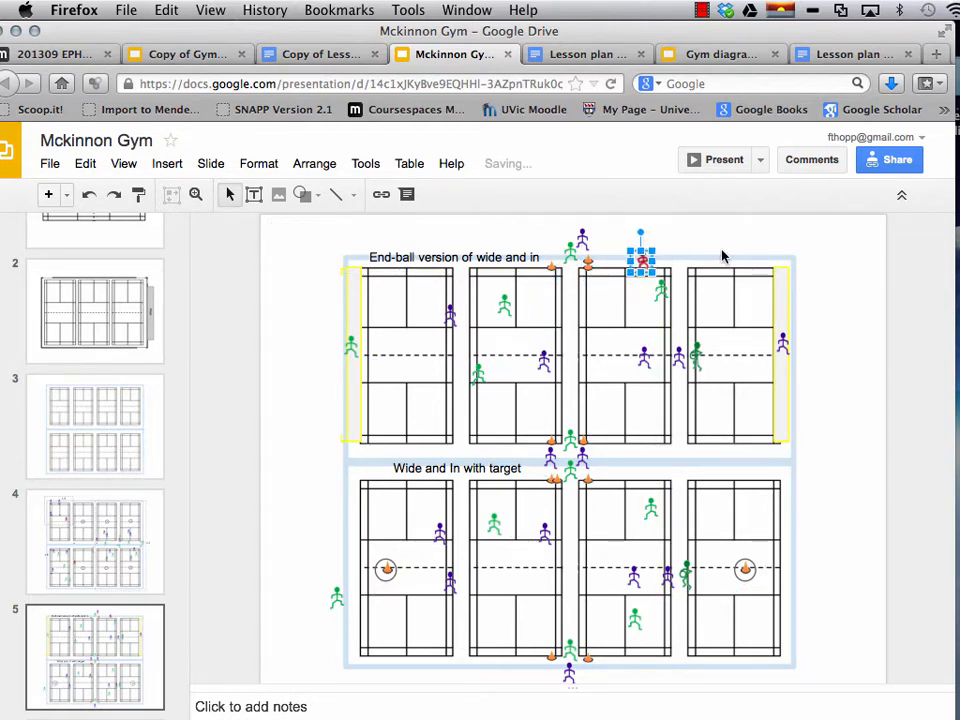
pyautogui.click(723, 256)
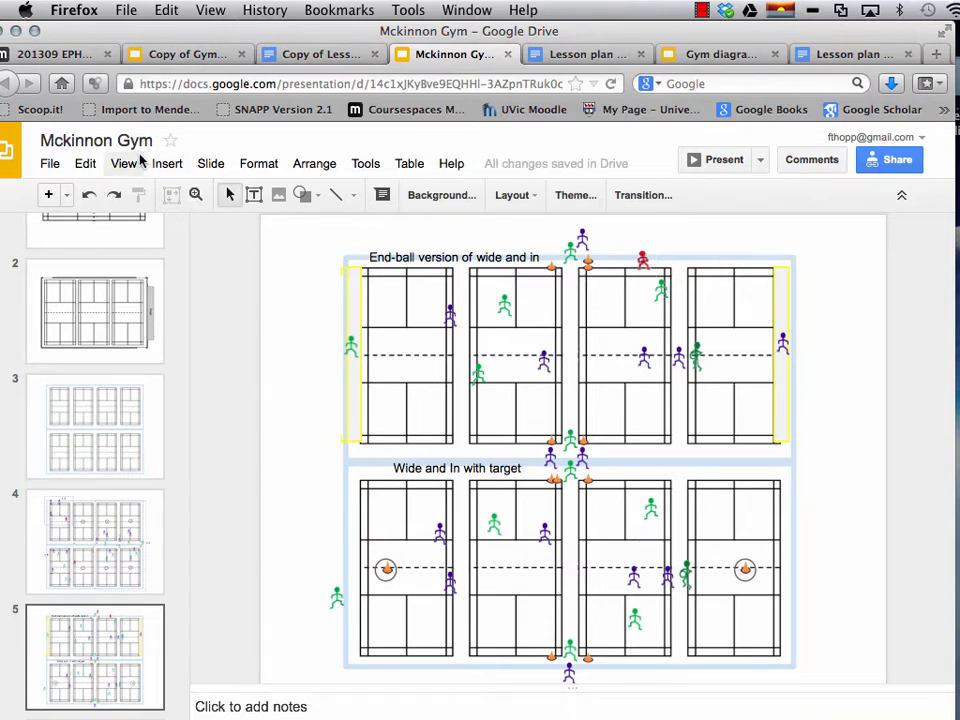
# Paste another red figure, place it at the lower end of the gap between the bottom row's third and fourth courts, and shrink it slightly.
pyautogui.click(166, 10)
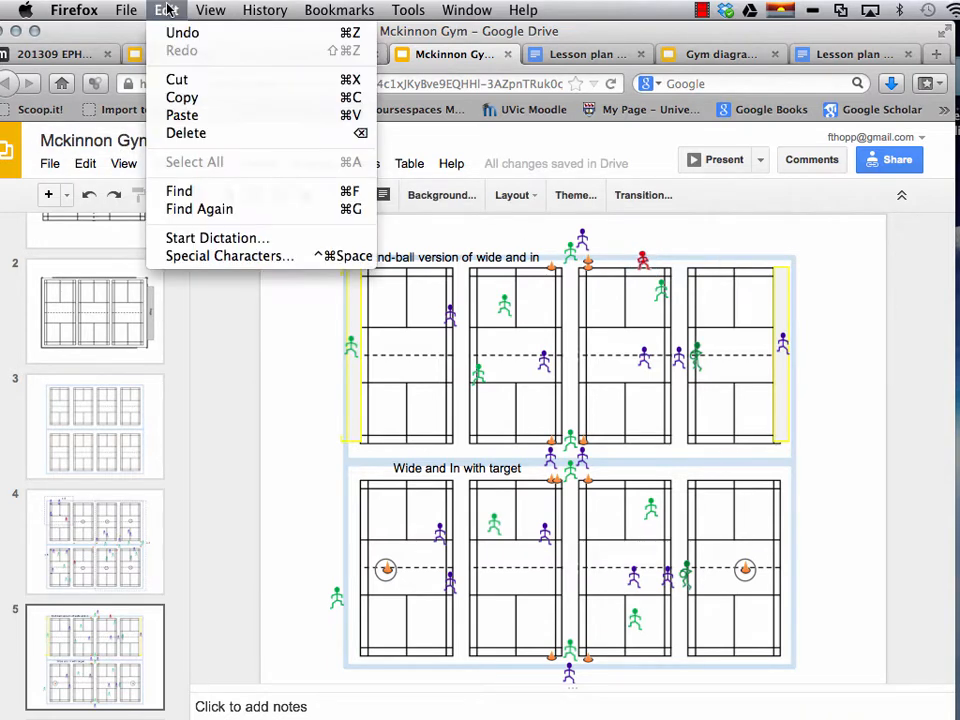
pyautogui.click(178, 118)
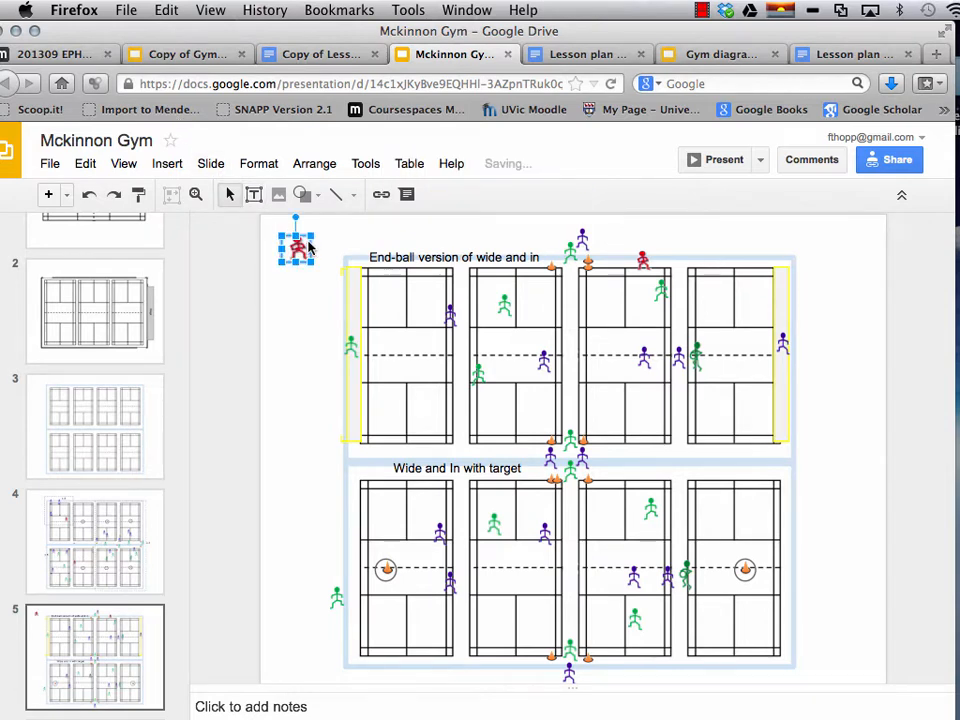
pyautogui.moveTo(300, 251); pyautogui.dragTo(691, 666)
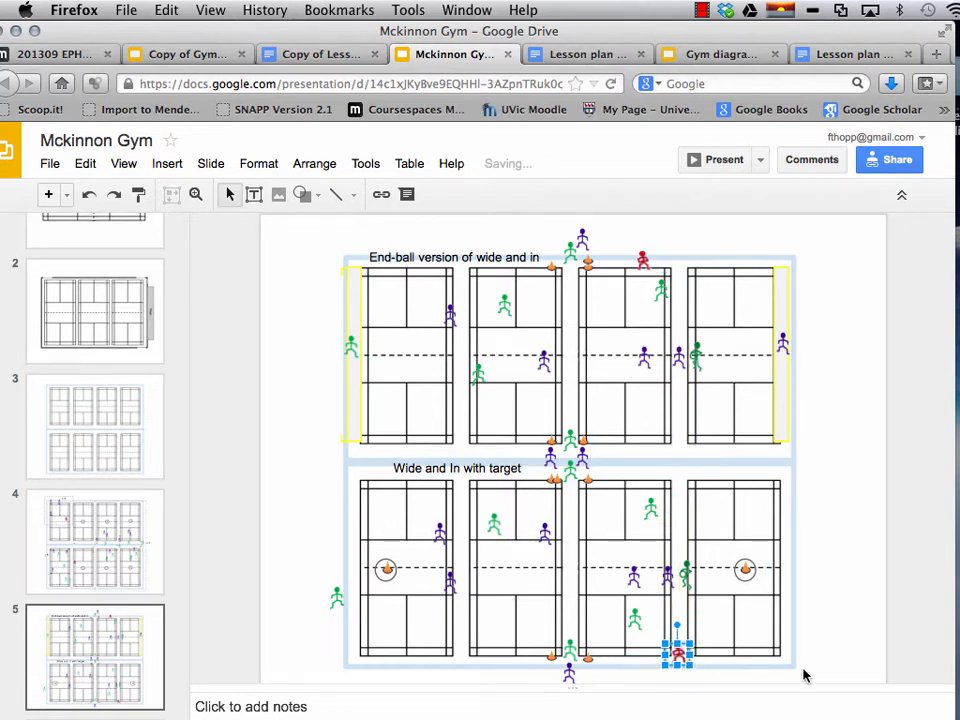
pyautogui.click(86, 164)
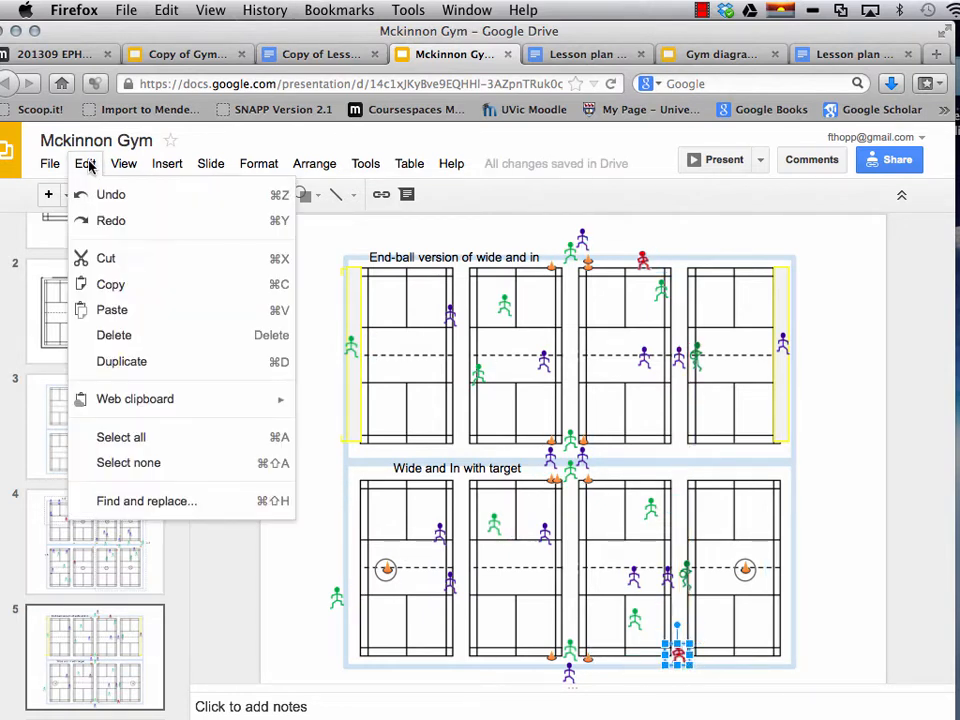
pyautogui.click(112, 310)
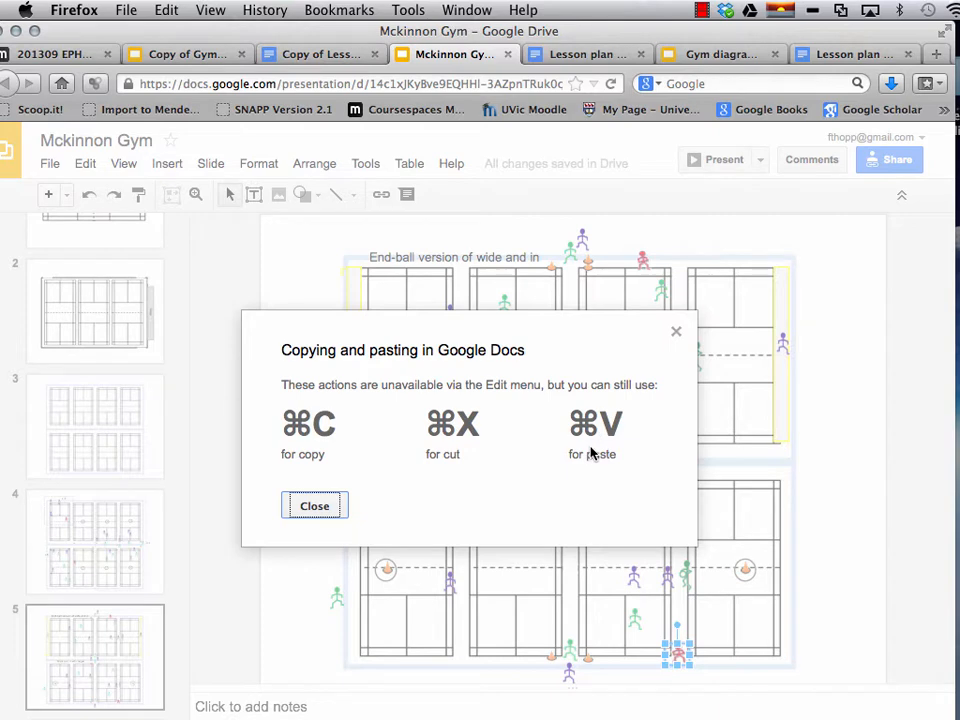
pyautogui.click(330, 506)
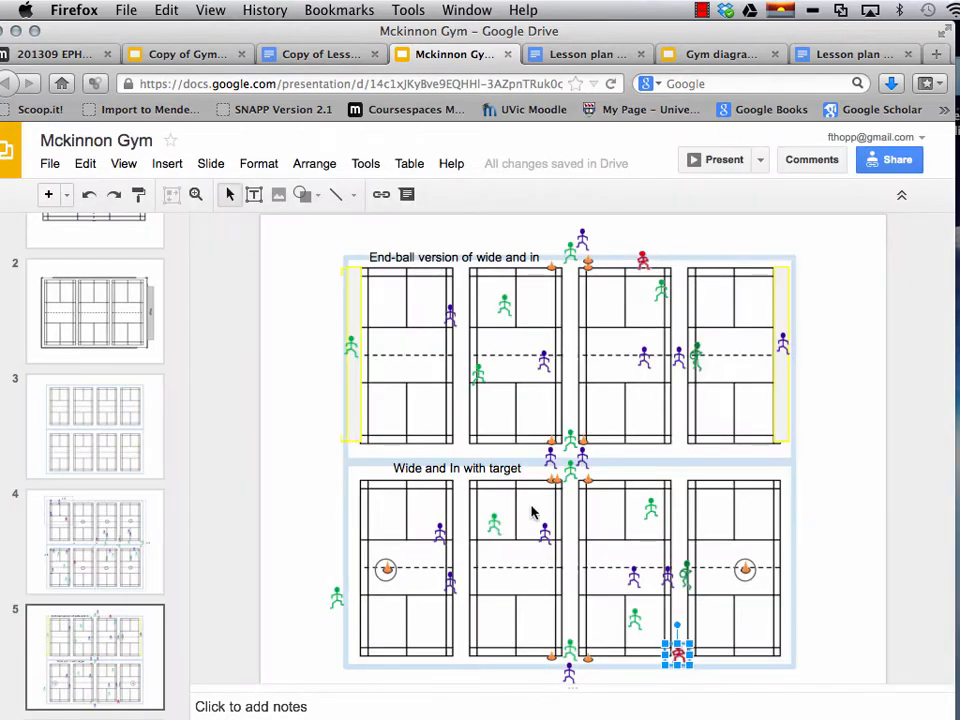
# Paste a third red figure, place it just before the "Wide and In with target" label and shrink it slightly.
pyautogui.press('super+v')
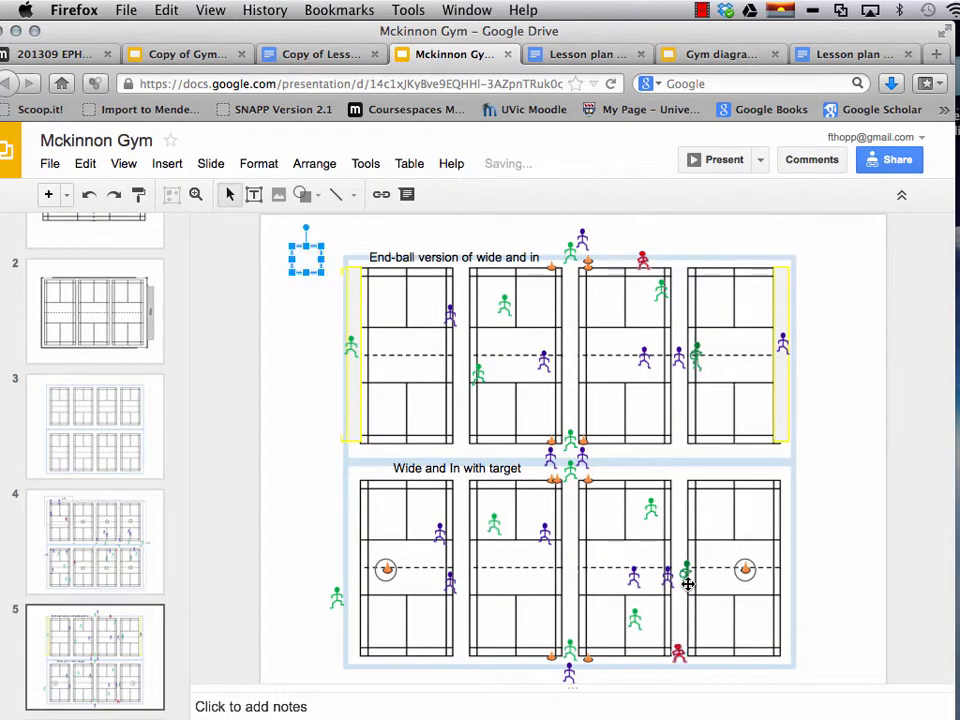
pyautogui.click(312, 301)
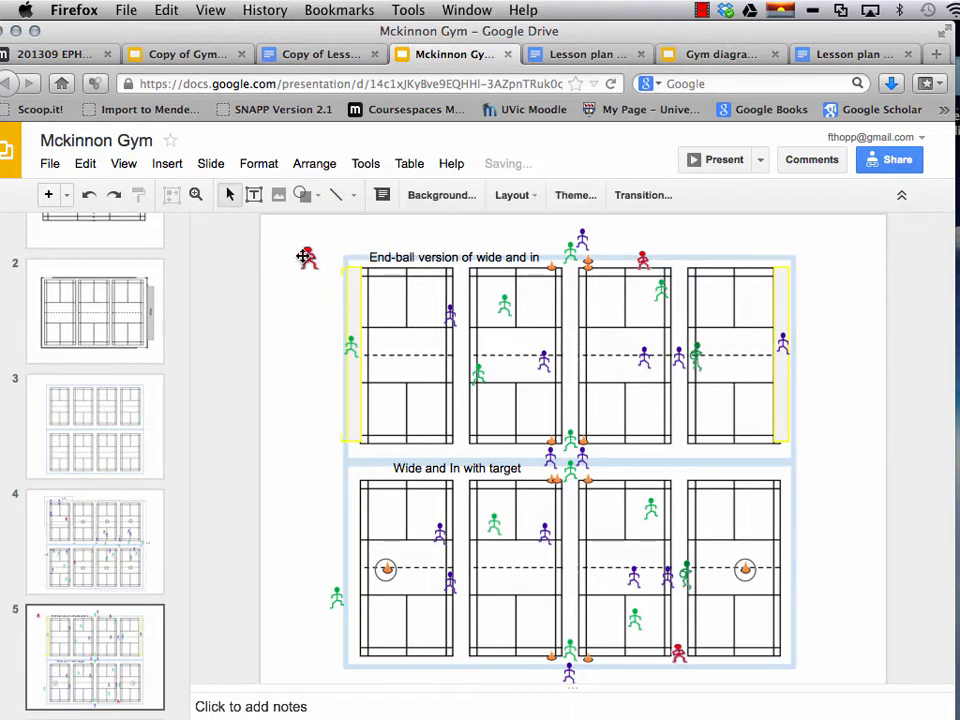
pyautogui.moveTo(305, 257); pyautogui.dragTo(372, 462)
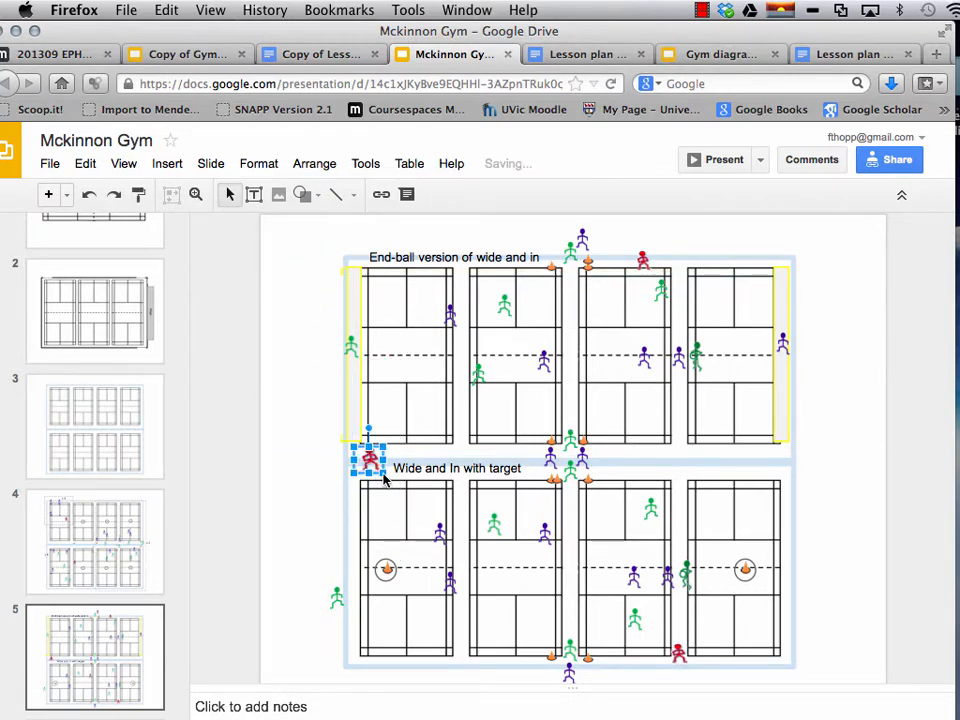
pyautogui.click(838, 574)
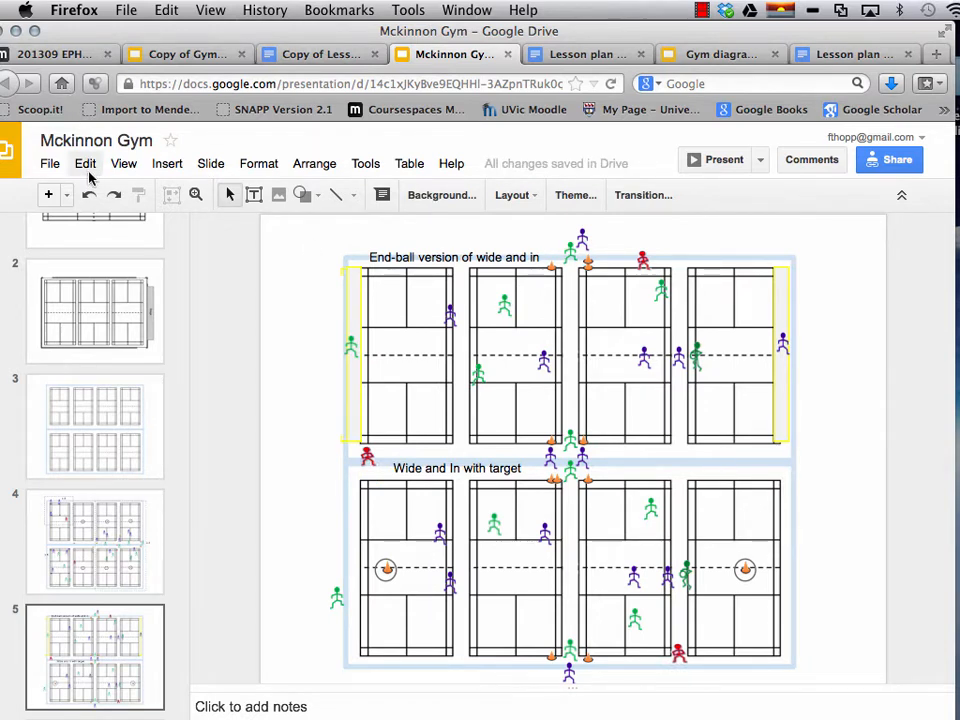
# Paste a fourth red figure, place it at the lower edge of the upper row's fourth court and shrink it slightly.
pyautogui.click(166, 10)
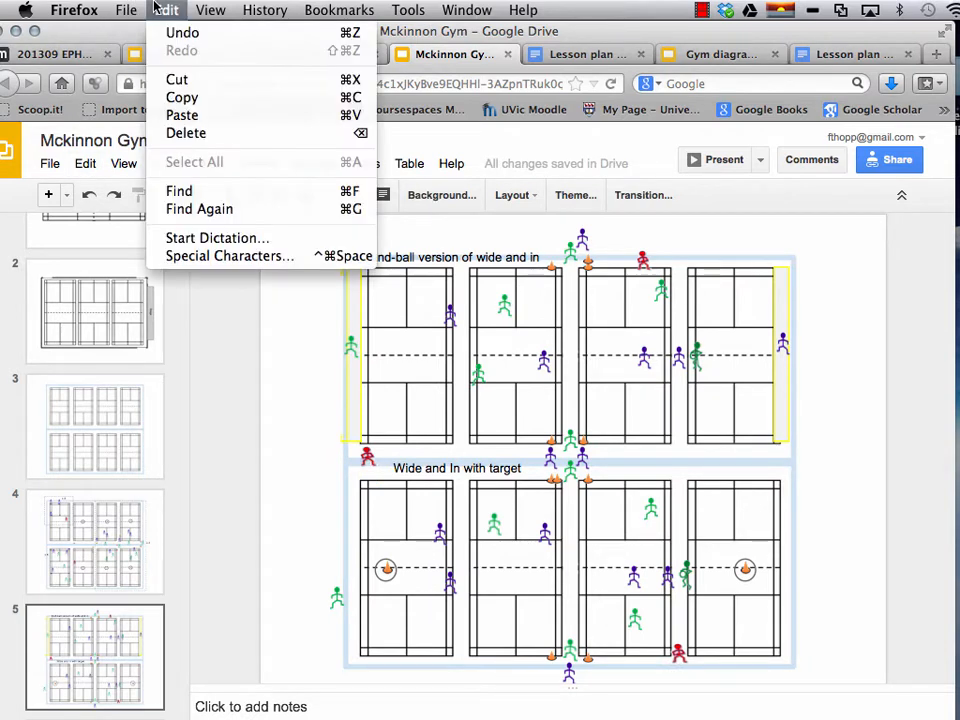
pyautogui.click(182, 115)
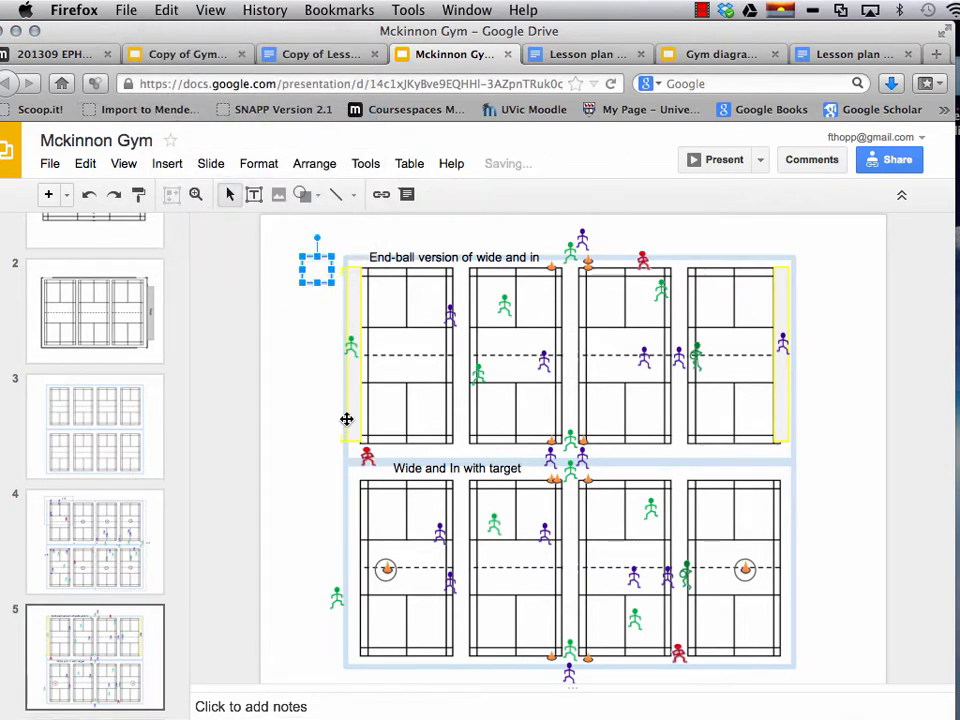
pyautogui.moveTo(317, 267); pyautogui.dragTo(734, 452)
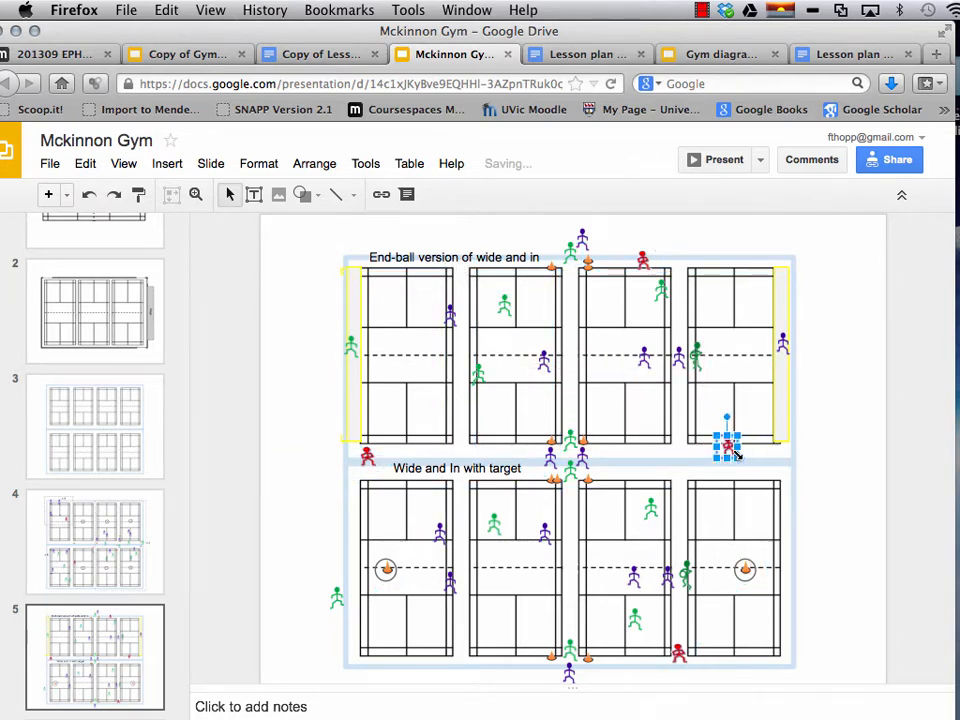
pyautogui.click(814, 459)
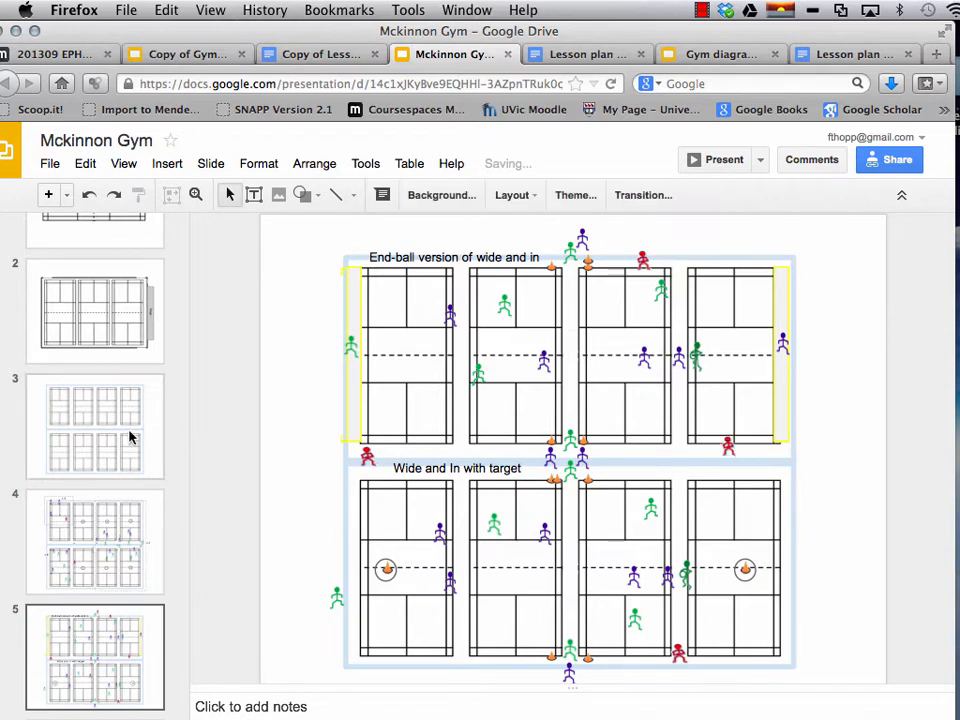
# Download slide 4 as a PNG image, save the file and check it in the list of recent downloads.
pyautogui.click(113, 543)
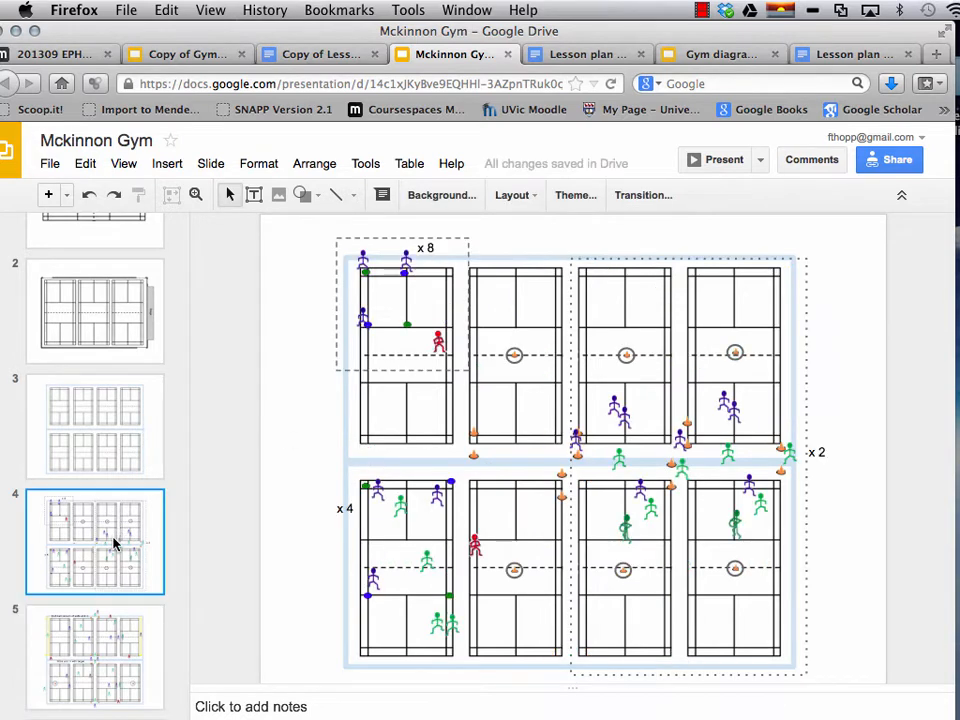
pyautogui.click(52, 168)
pyautogui.moveTo(107, 469)
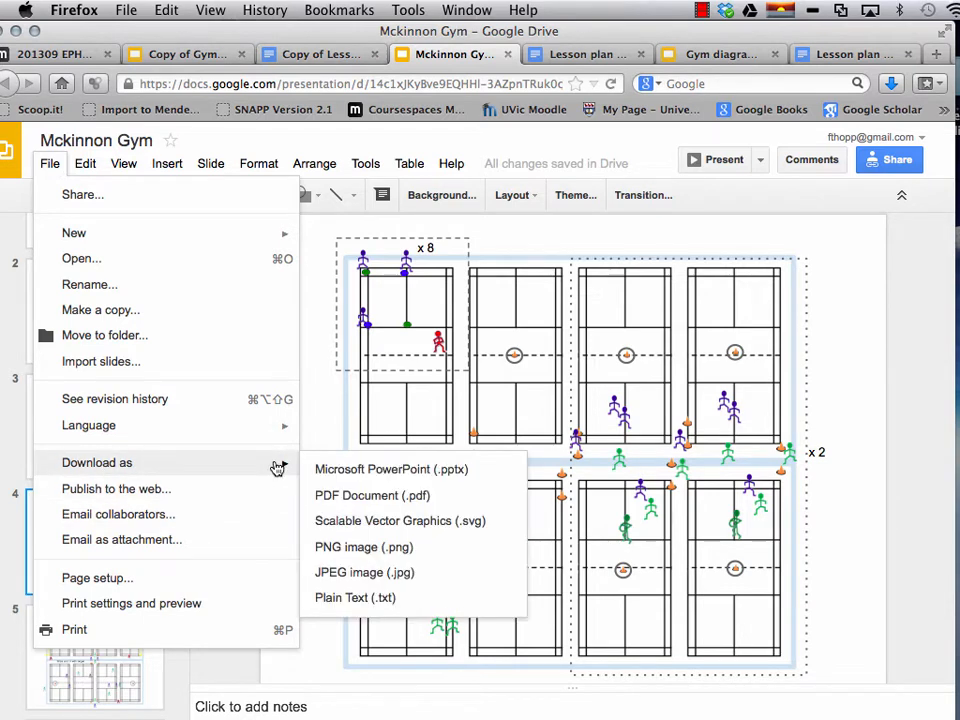
pyautogui.click(353, 558)
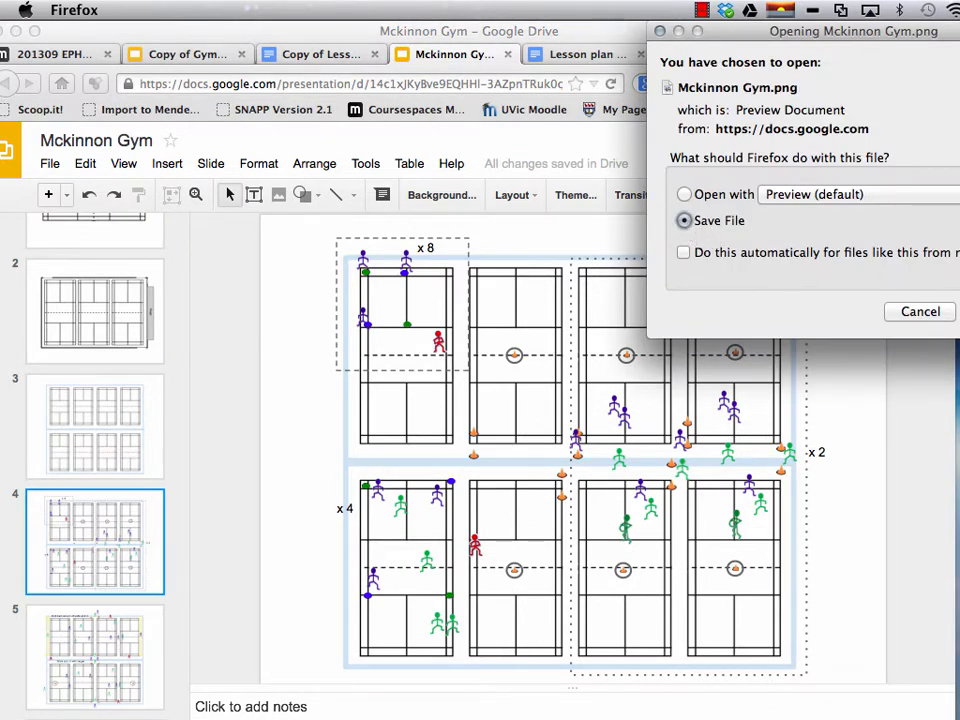
pyautogui.press('Return')
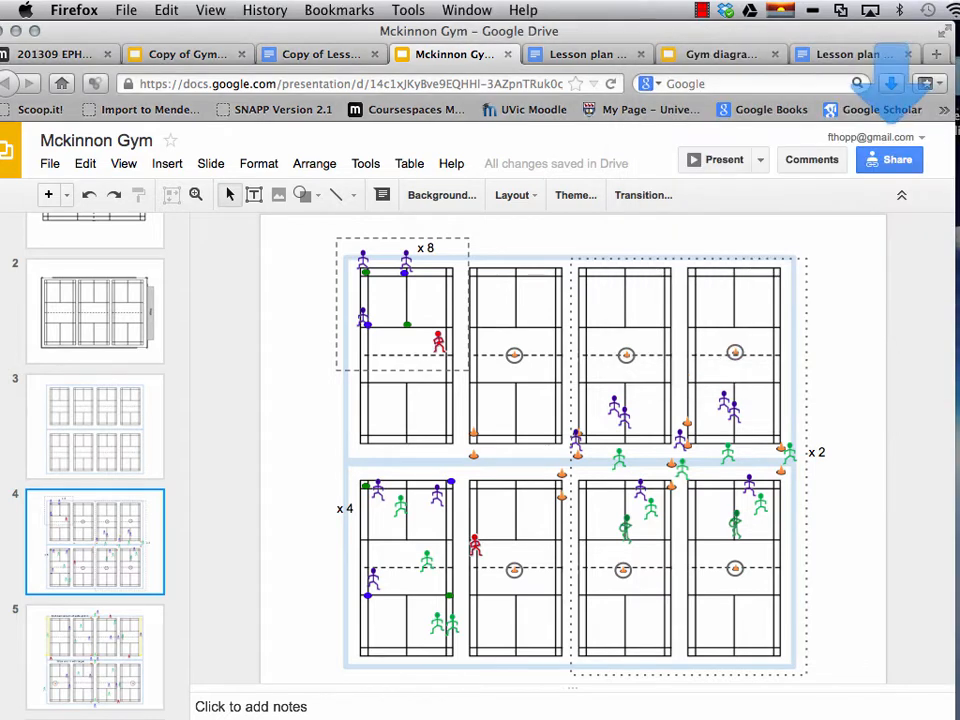
pyautogui.click(890, 84)
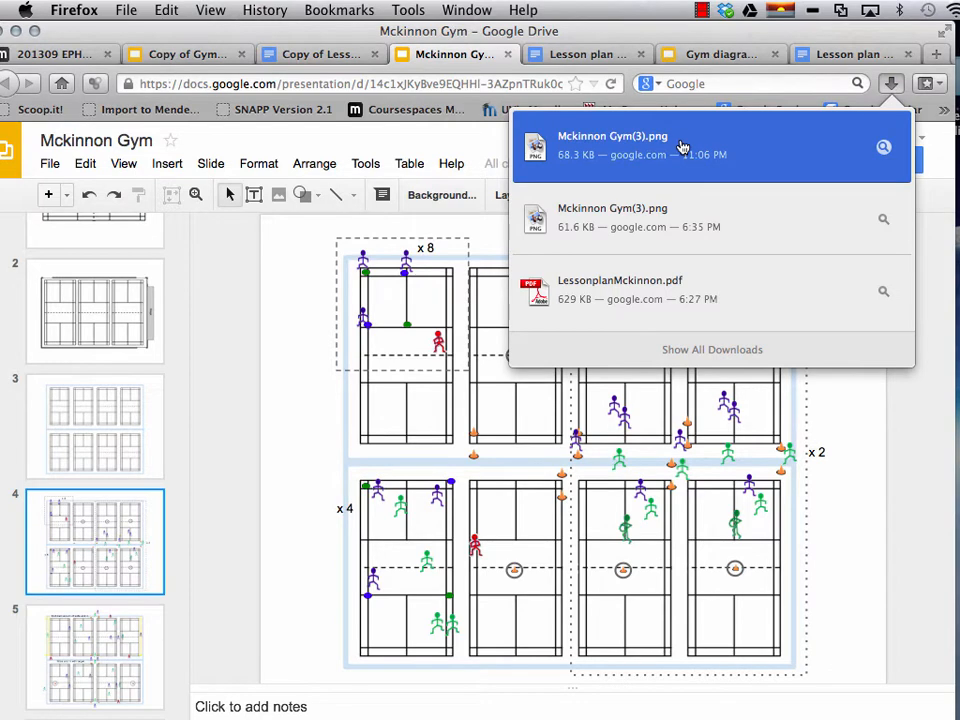
pyautogui.click(928, 447)
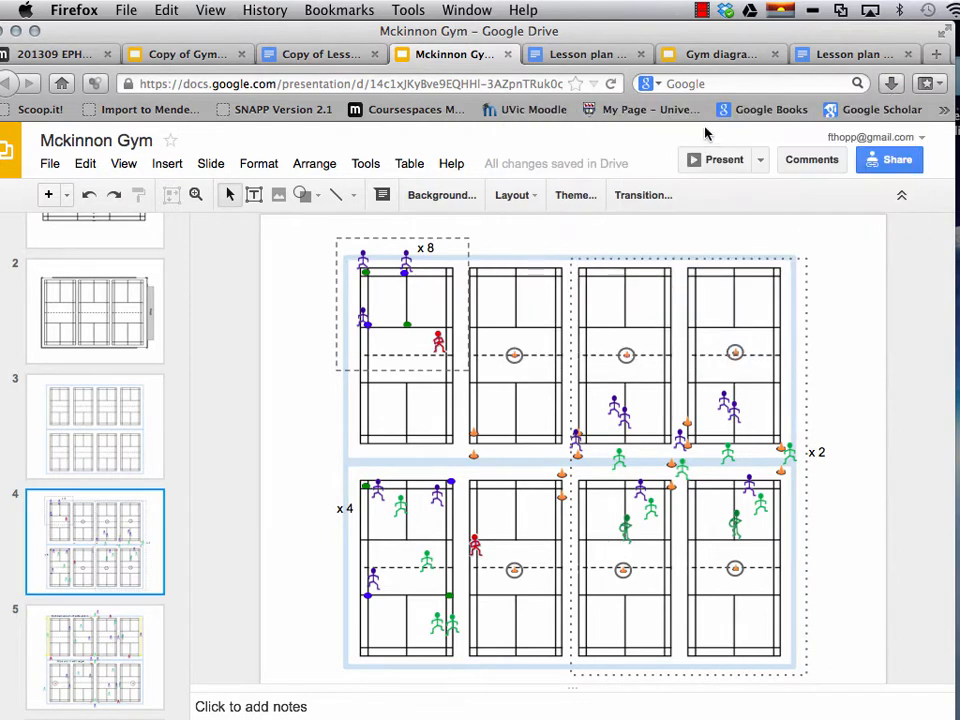
# Switch to the Lesson plan Mckinnon document and delete the old end-ball and Wide and In diagram above "Aim of the Game".
pyautogui.click(576, 60)
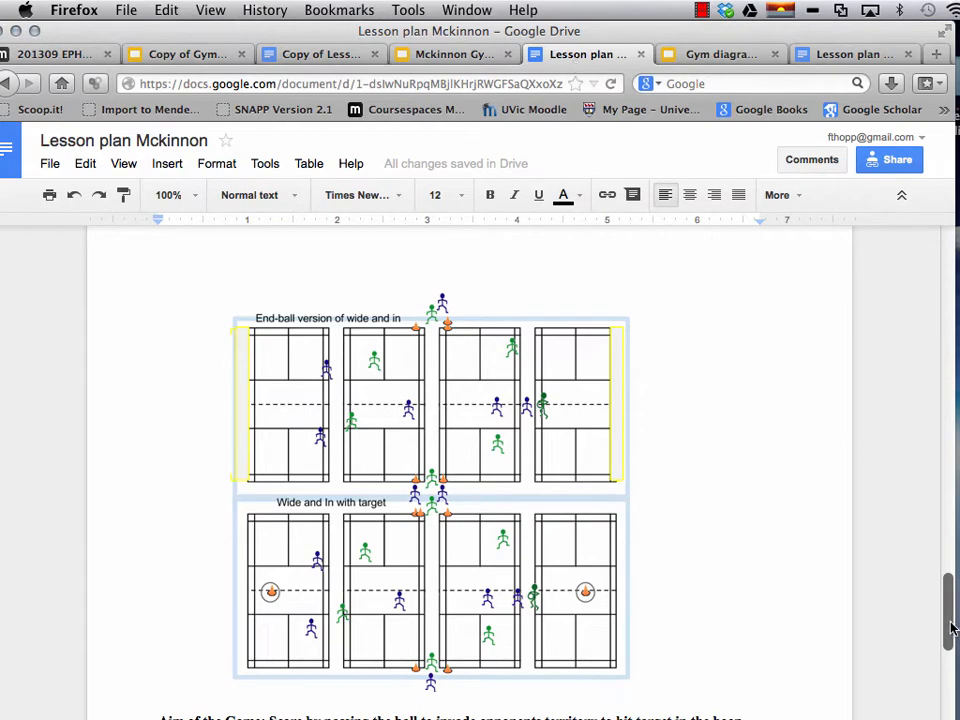
pyautogui.moveTo(952, 628)
pyautogui.mouseDown()
pyautogui.moveTo(951, 649)
pyautogui.moveTo(951, 632)
pyautogui.mouseUp()
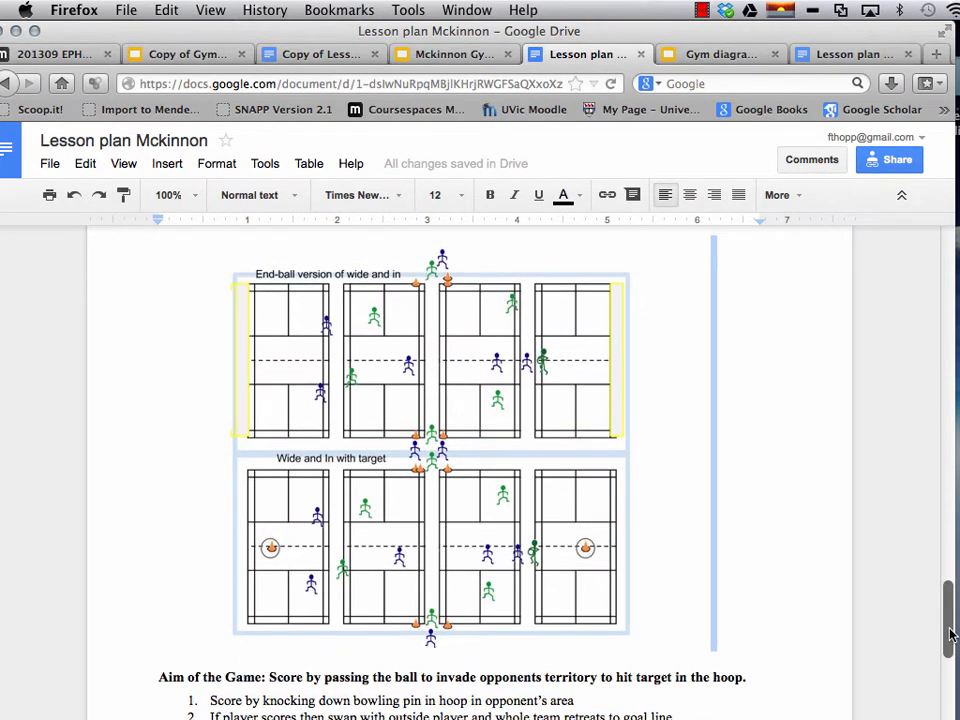
pyautogui.click(561, 506)
pyautogui.press('Delete')
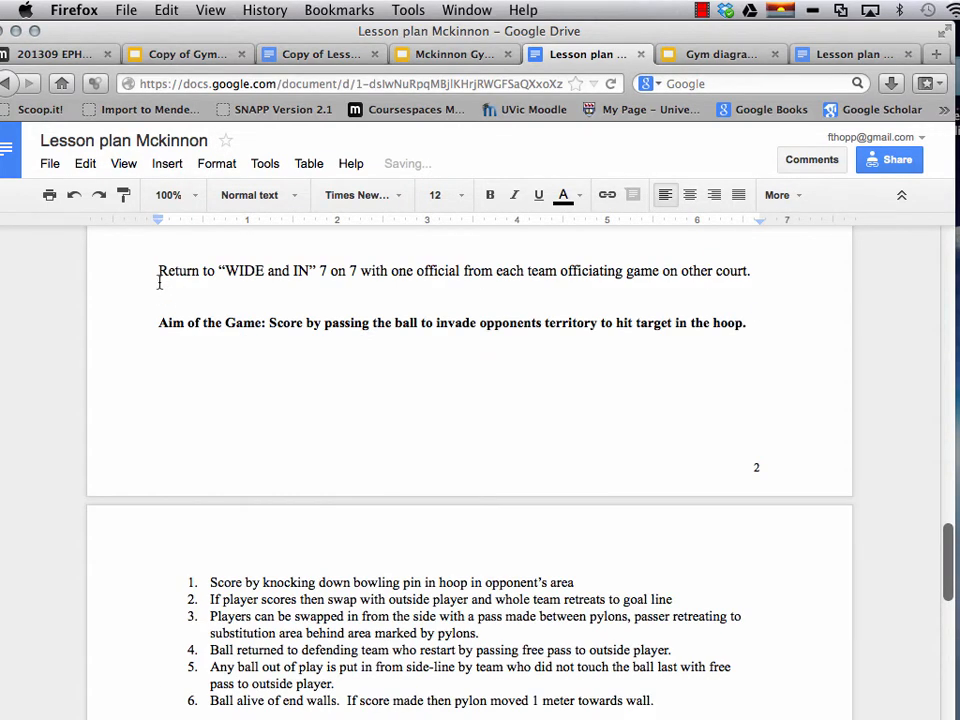
# Insert the downloaded PNG of the gym diagram as an uploaded image above the "Aim of the Game" line.
pyautogui.click(177, 166)
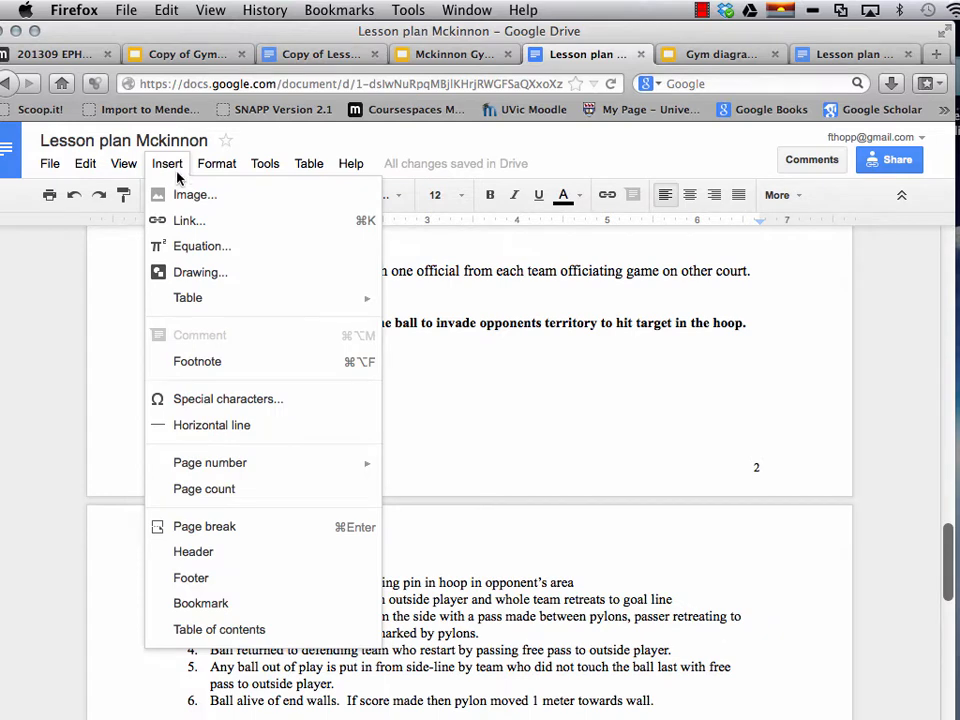
pyautogui.click(183, 199)
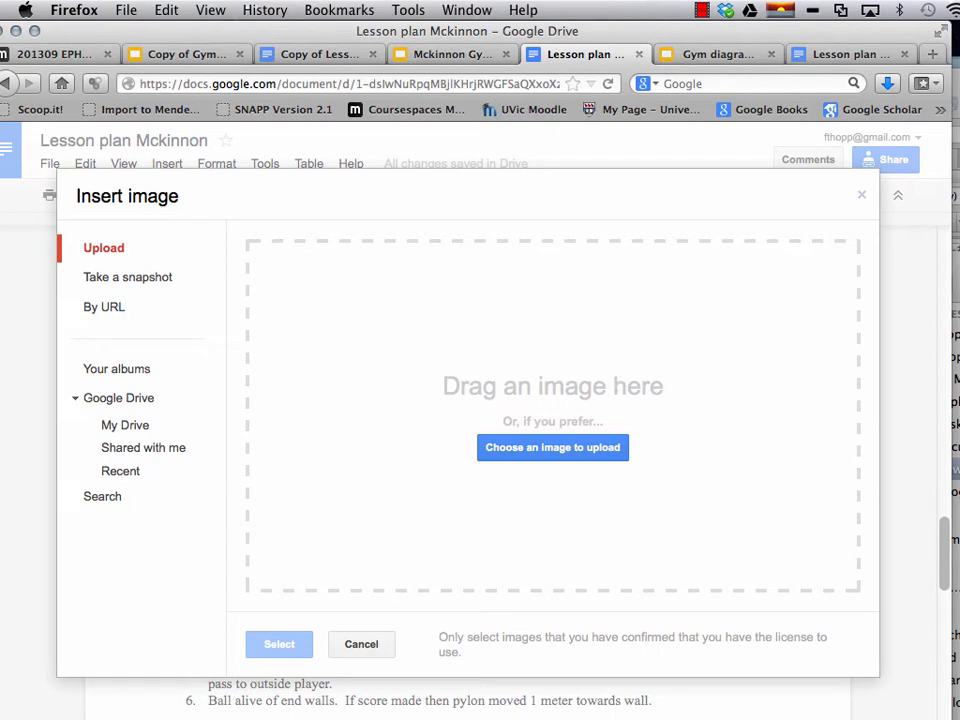
pyautogui.moveTo(955, 320); pyautogui.dragTo(602, 407)
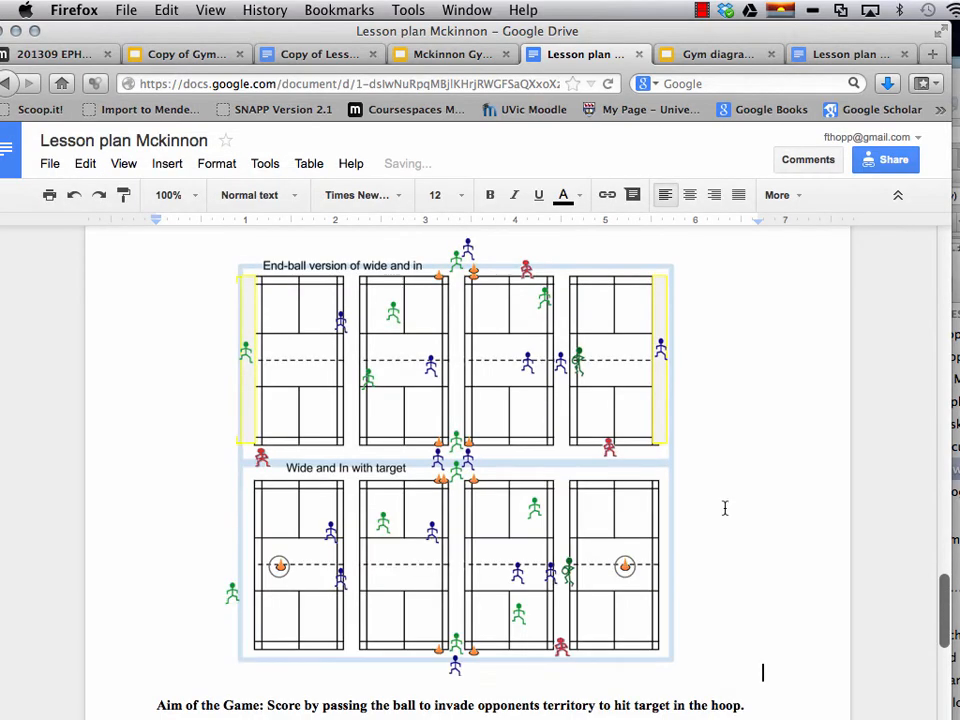
# Reduce the height of the inserted end-ball and Wide and In diagram by about a third, keeping its full width.
pyautogui.scroll(3, 943, 622)
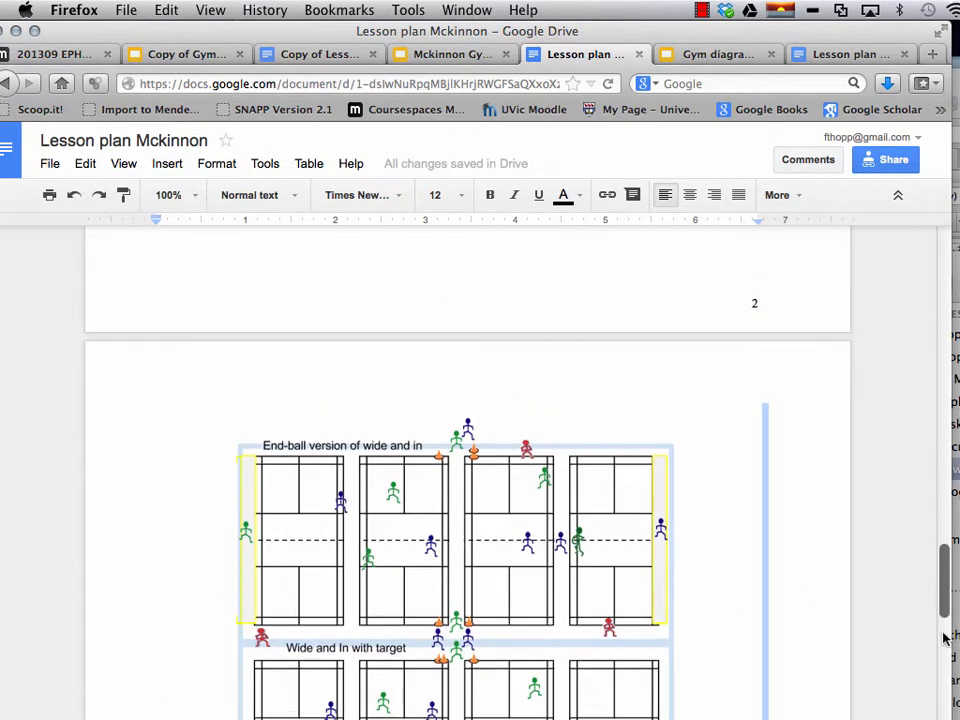
pyautogui.scroll(-5, 943, 638)
pyautogui.scroll(3, 945, 628)
pyautogui.click(529, 606)
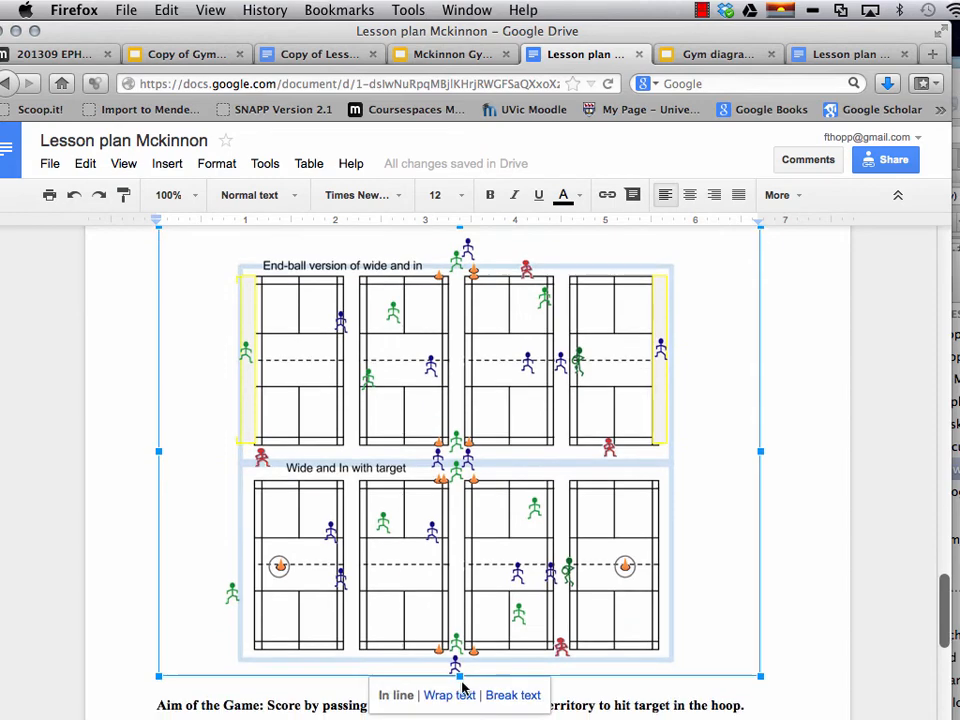
pyautogui.moveTo(460, 677); pyautogui.dragTo(459, 543)
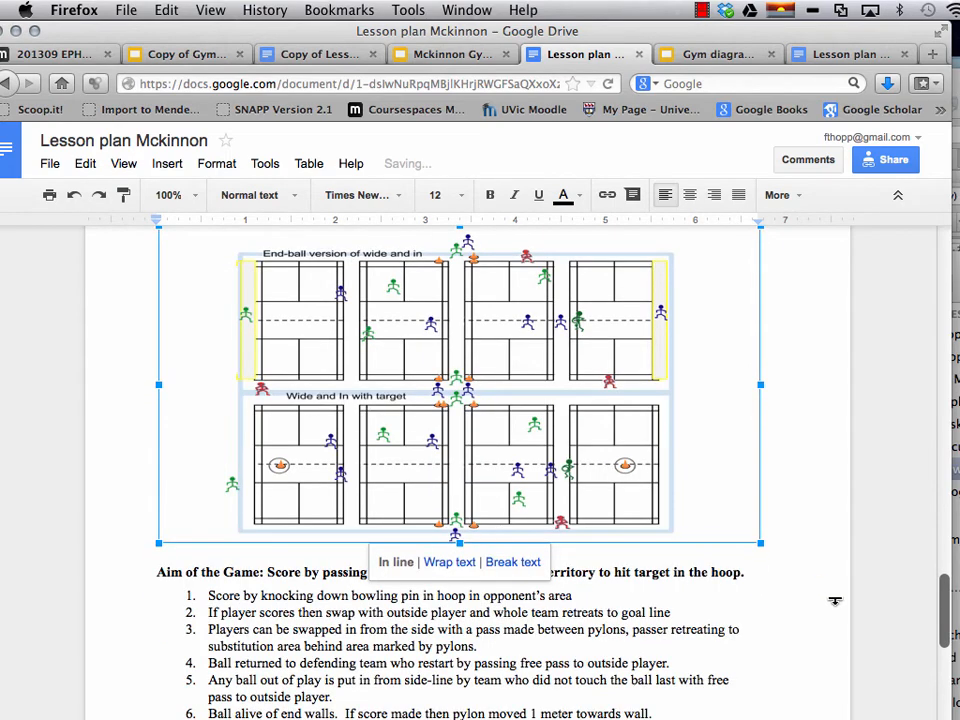
# Add "Cover behind target" below "Scorer coach." in the Extension/Simplify cell of the SUPPORT row, leaving blank space between them.
pyautogui.moveTo(942, 622); pyautogui.dragTo(928, 665)
pyautogui.click(786, 630)
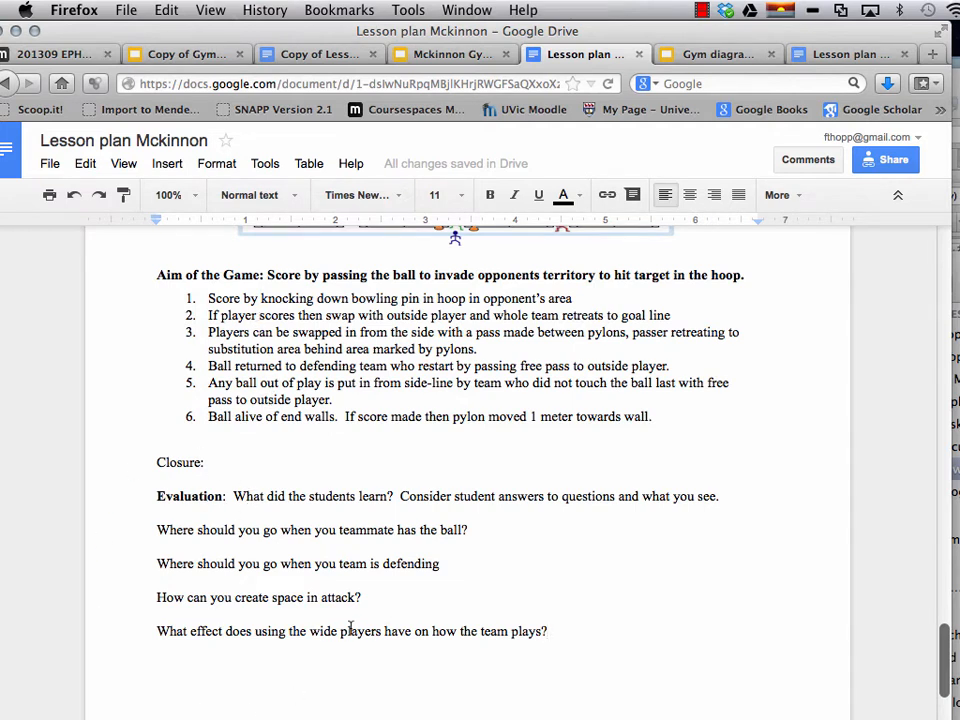
pyautogui.moveTo(941, 674); pyautogui.dragTo(921, 513)
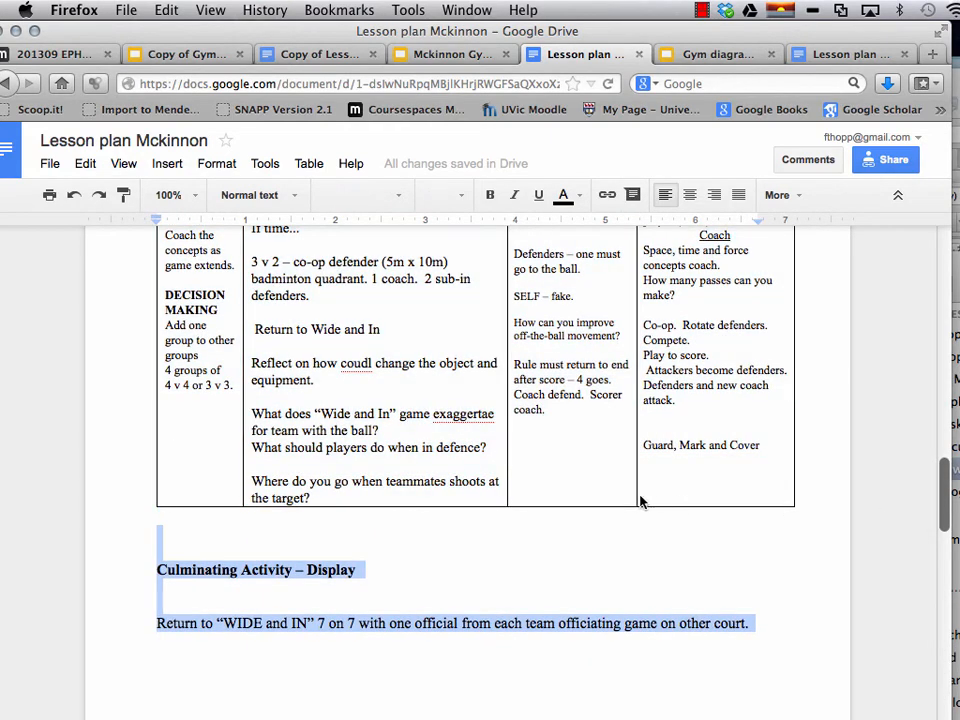
pyautogui.click(640, 499)
pyautogui.doubleClick(574, 430)
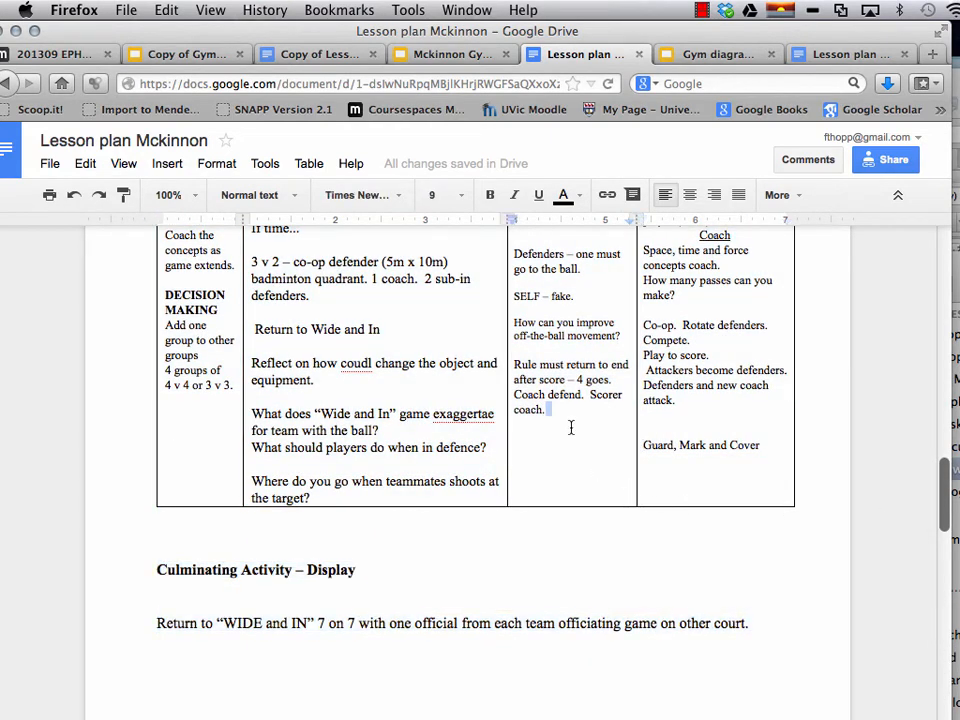
pyautogui.press('Tab')
pyautogui.click(552, 537)
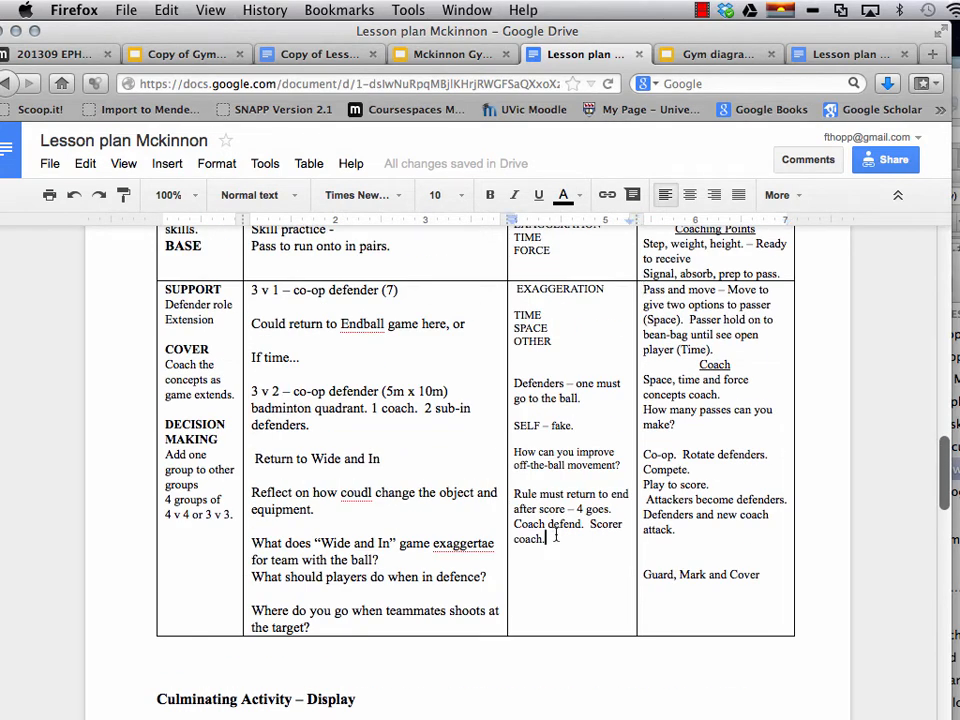
pyautogui.press('Return')
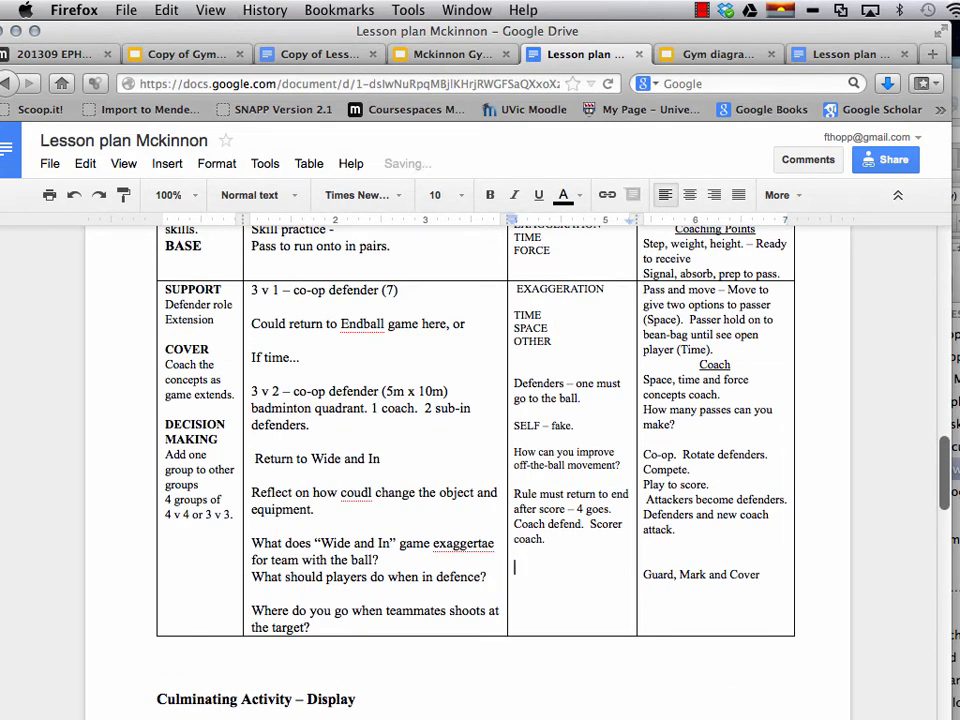
pyautogui.press('Return')
pyautogui.write('Cover behind')
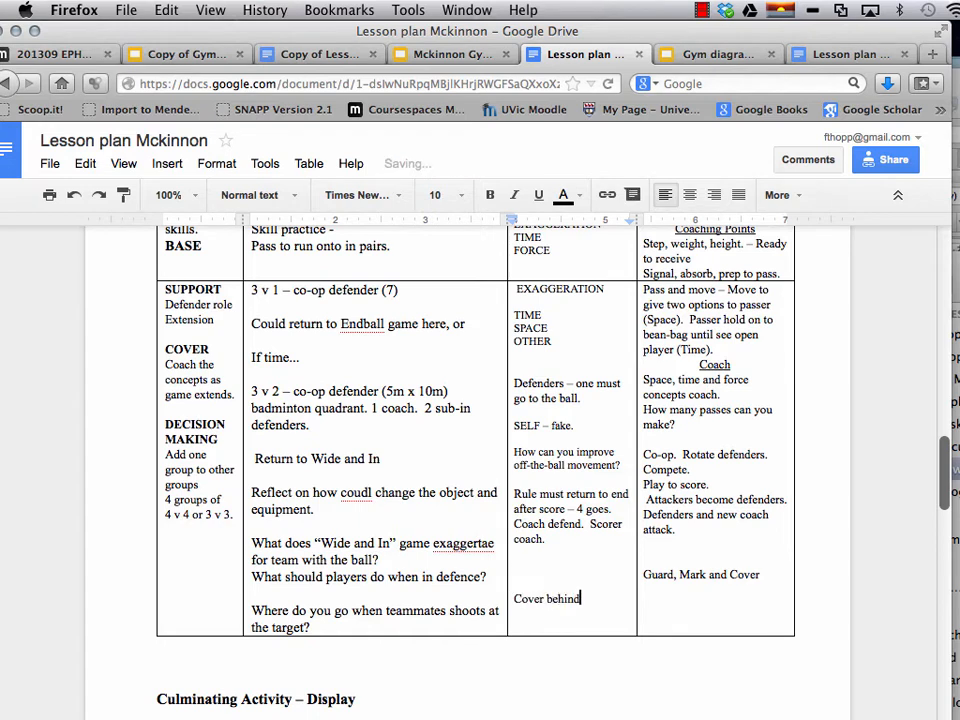
pyautogui.write(' target')
# Change the document's sharing settings so that anyone with the link can edit, and save the visibility change.
pyautogui.moveTo(947, 491); pyautogui.dragTo(946, 452)
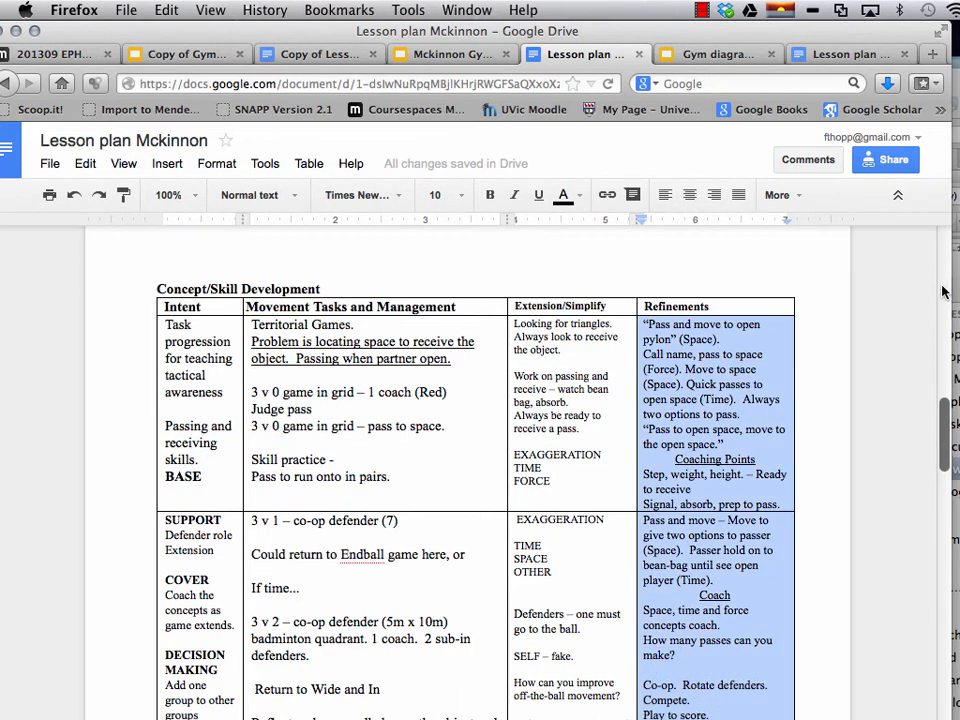
pyautogui.click(944, 290)
pyautogui.click(944, 290)
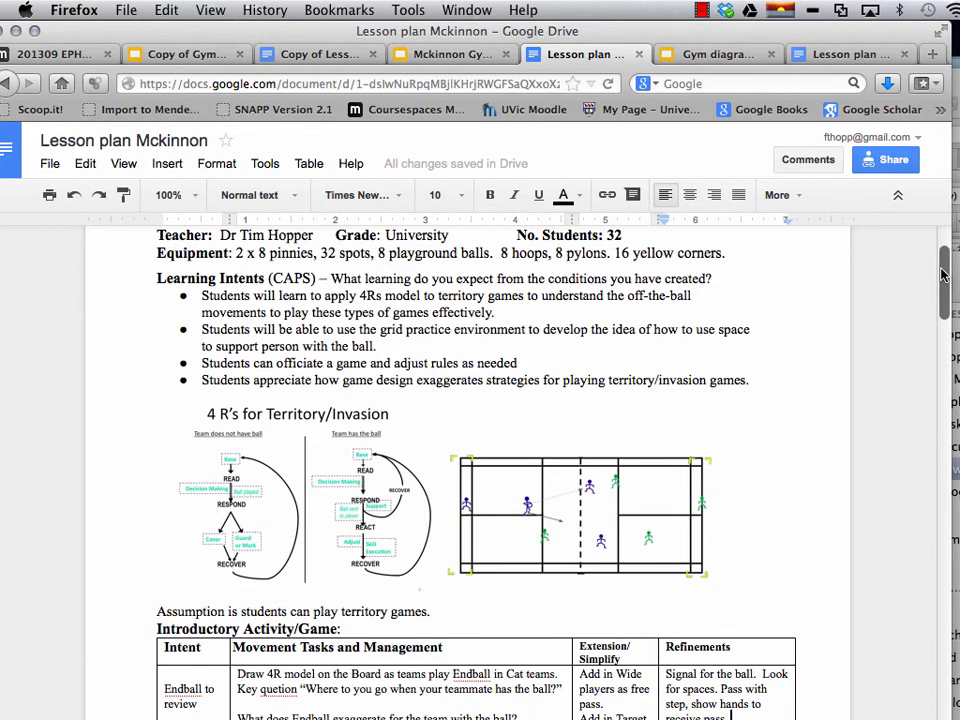
pyautogui.click(944, 238)
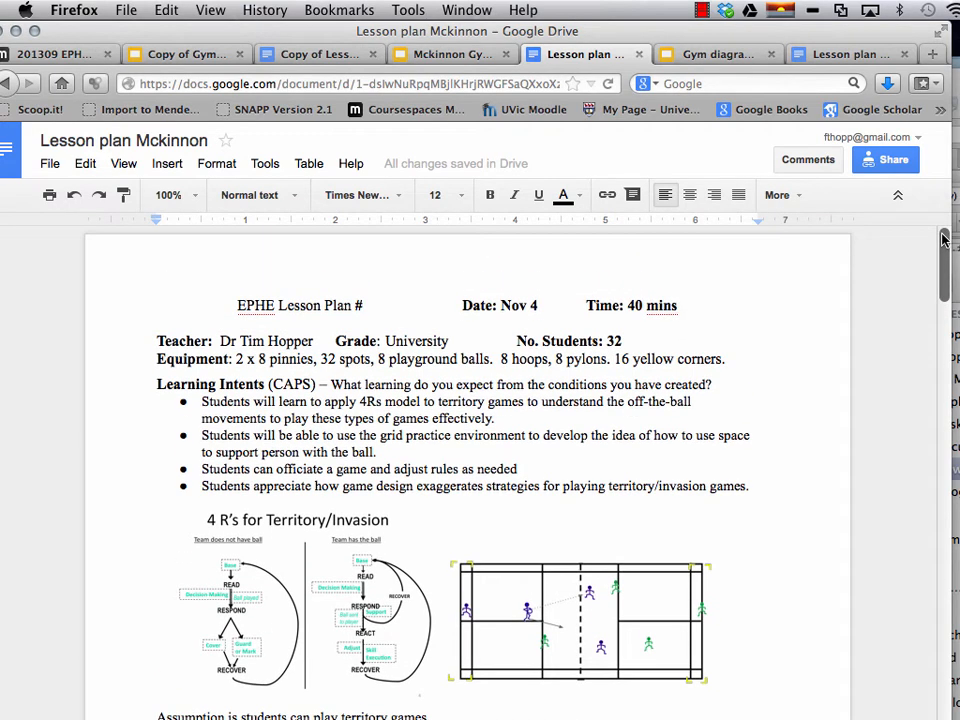
pyautogui.click(884, 162)
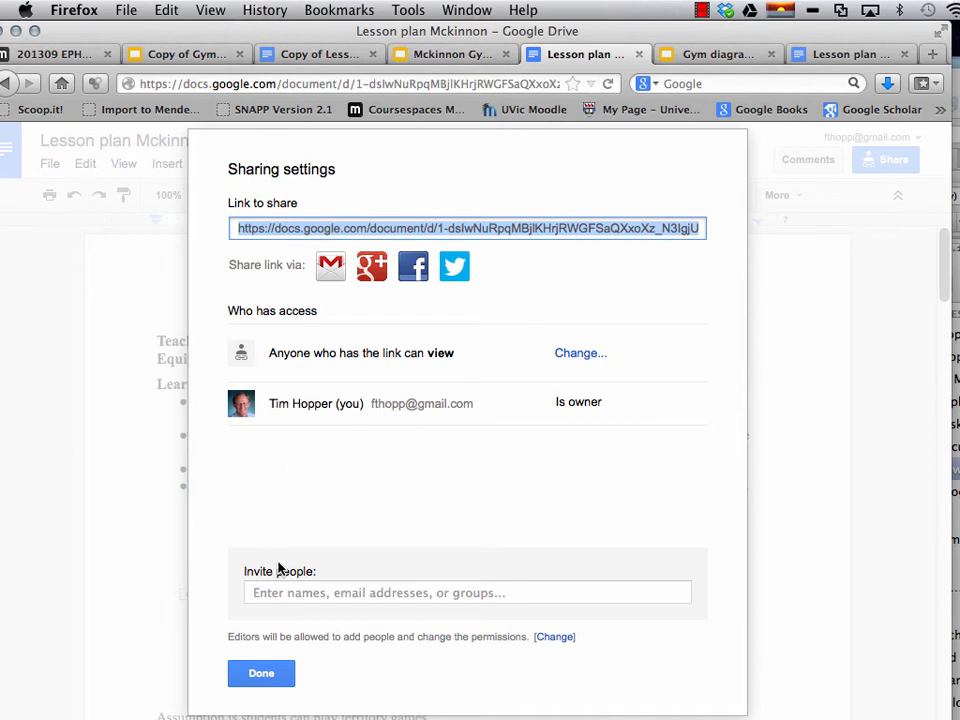
pyautogui.click(245, 593)
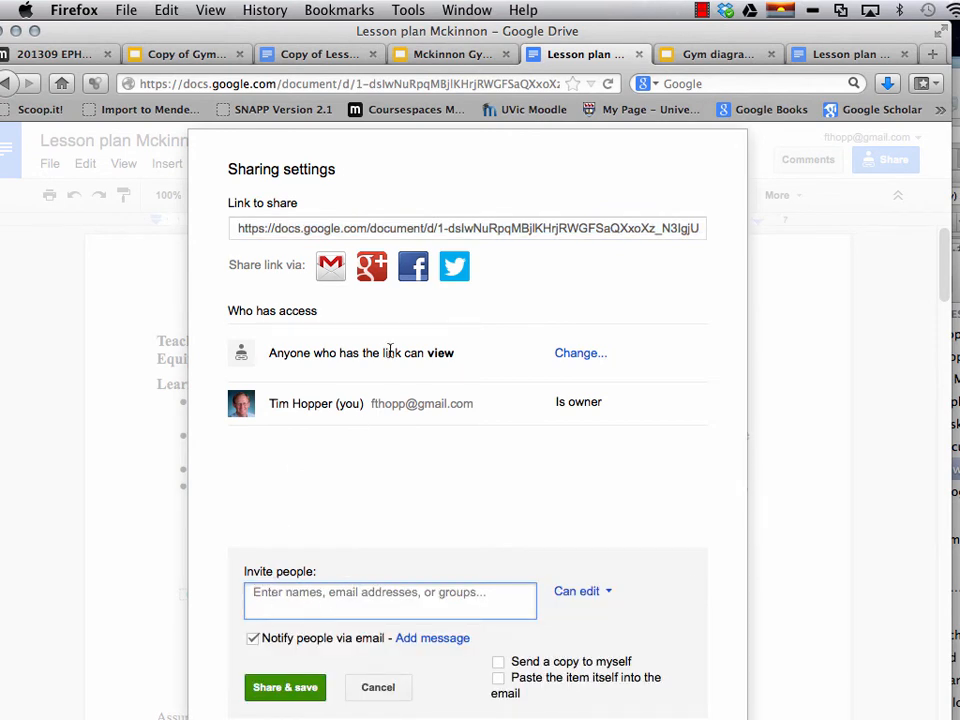
pyautogui.click(568, 356)
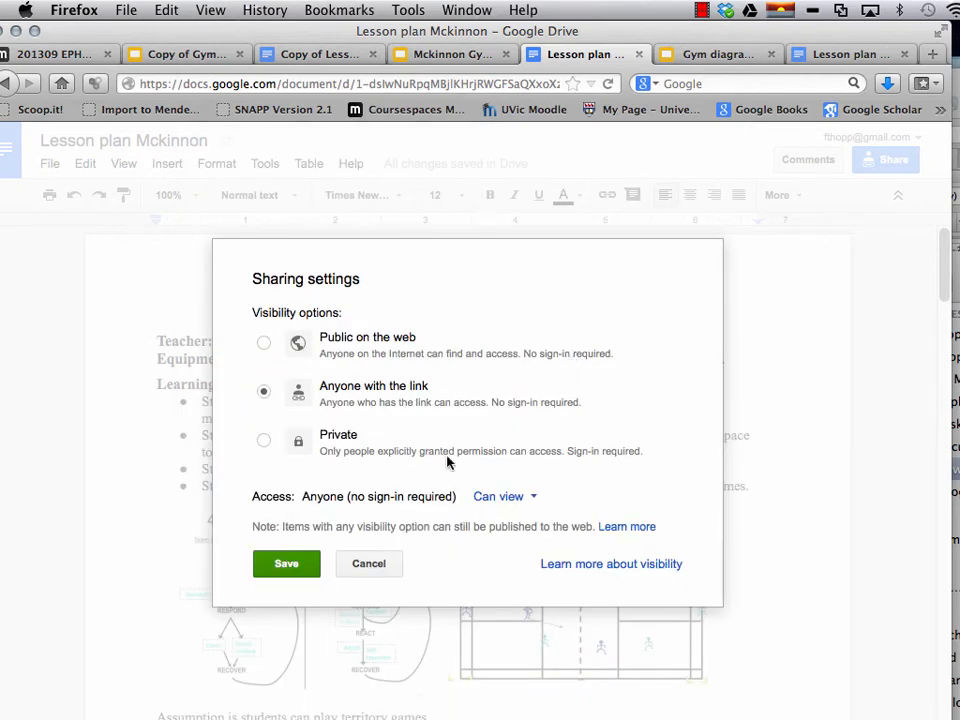
pyautogui.click(515, 500)
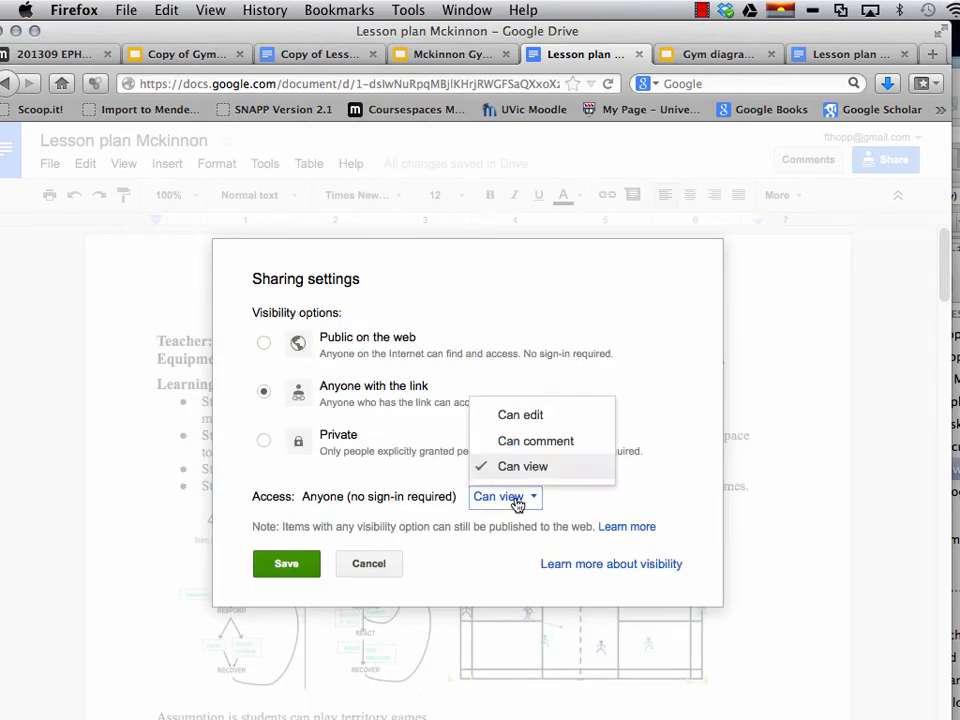
pyautogui.click(530, 415)
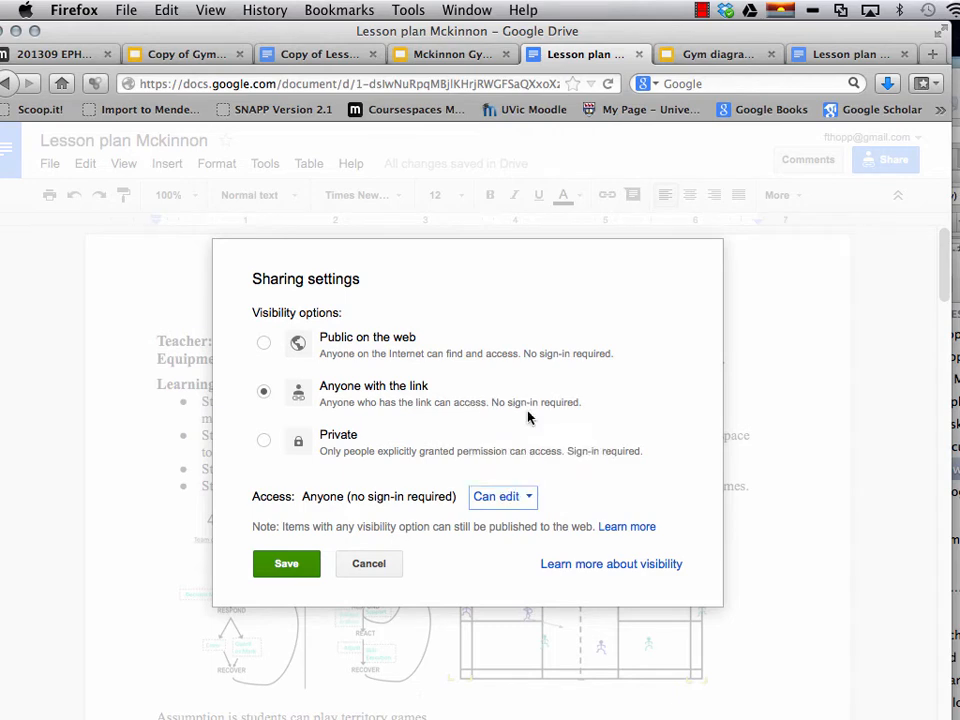
pyautogui.click(287, 565)
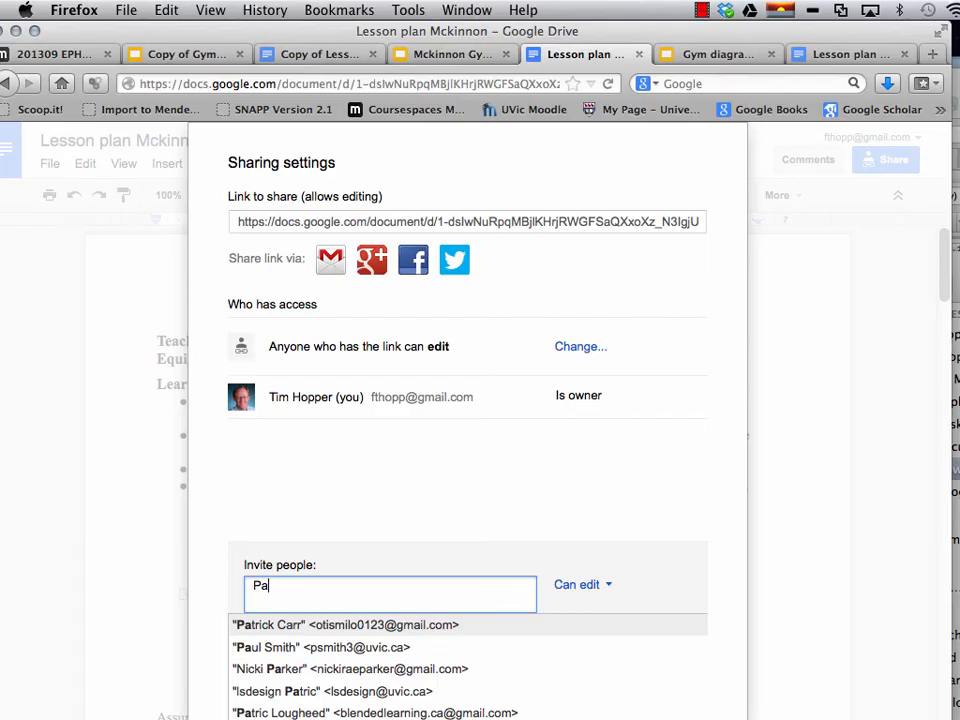
# Invite a colleague from the suggested contacts with Can edit permission, share the document and close the sharing settings.
pyautogui.click(358, 626)
pyautogui.click(289, 680)
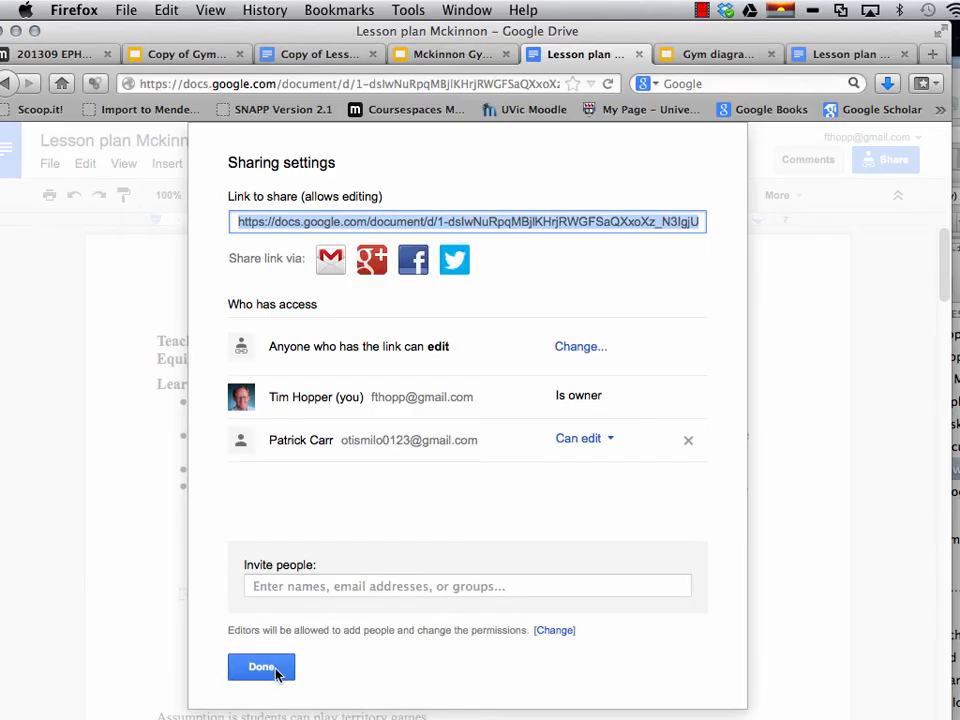
pyautogui.click(279, 671)
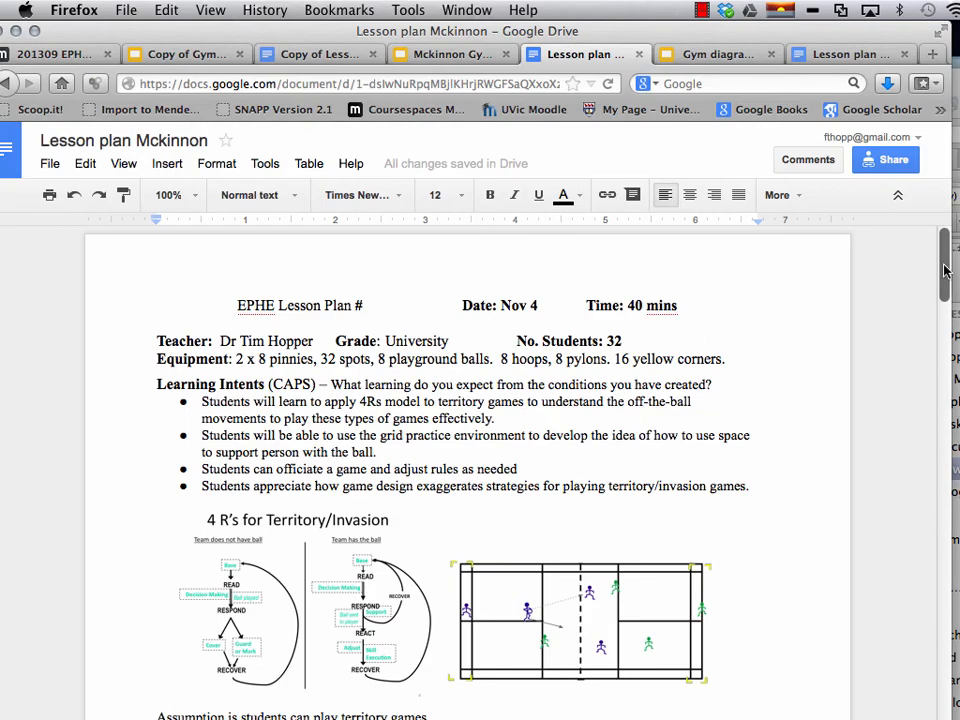
pyautogui.moveTo(937, 242); pyautogui.dragTo(945, 393)
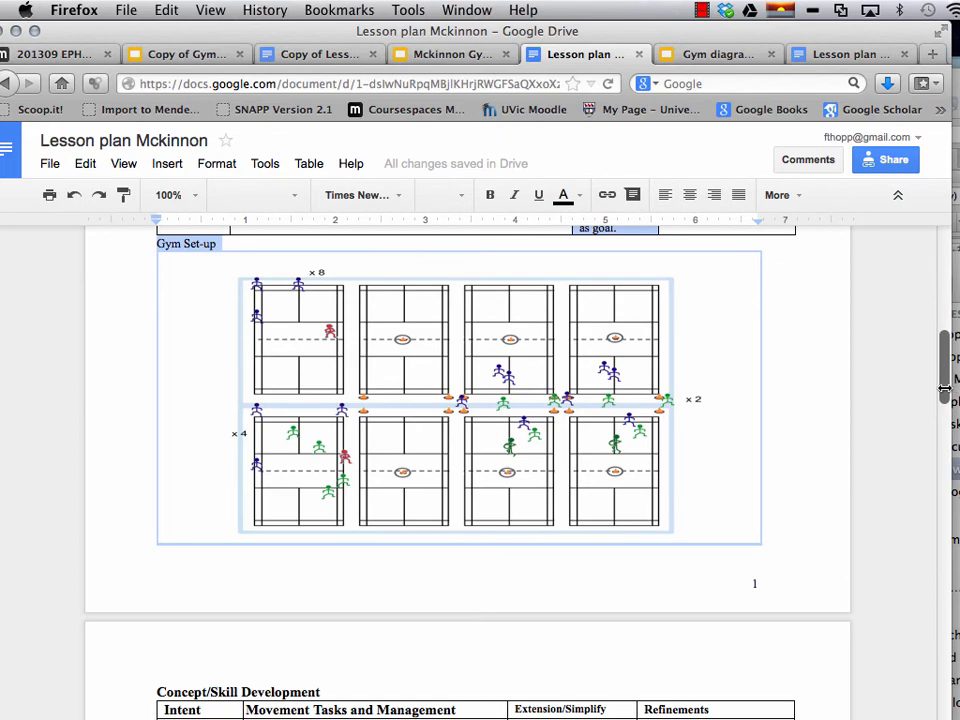
pyautogui.moveTo(945, 393); pyautogui.dragTo(952, 607)
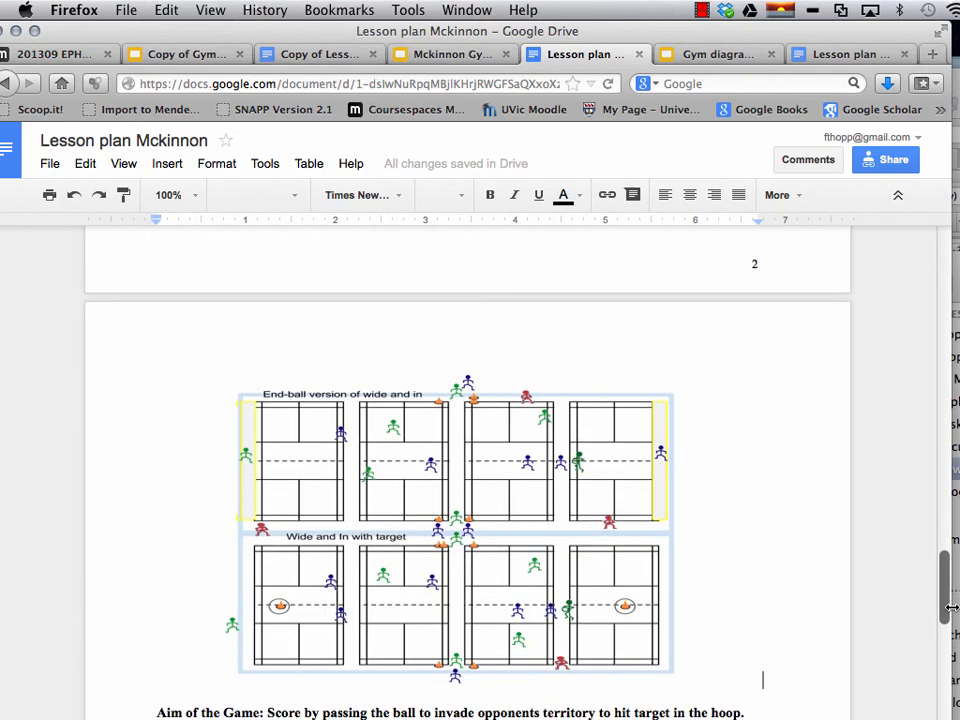
# Switch to My Drive in Chrome, view the file types offered for creation and select the Planning resources folder.
pyautogui.press('super+z')
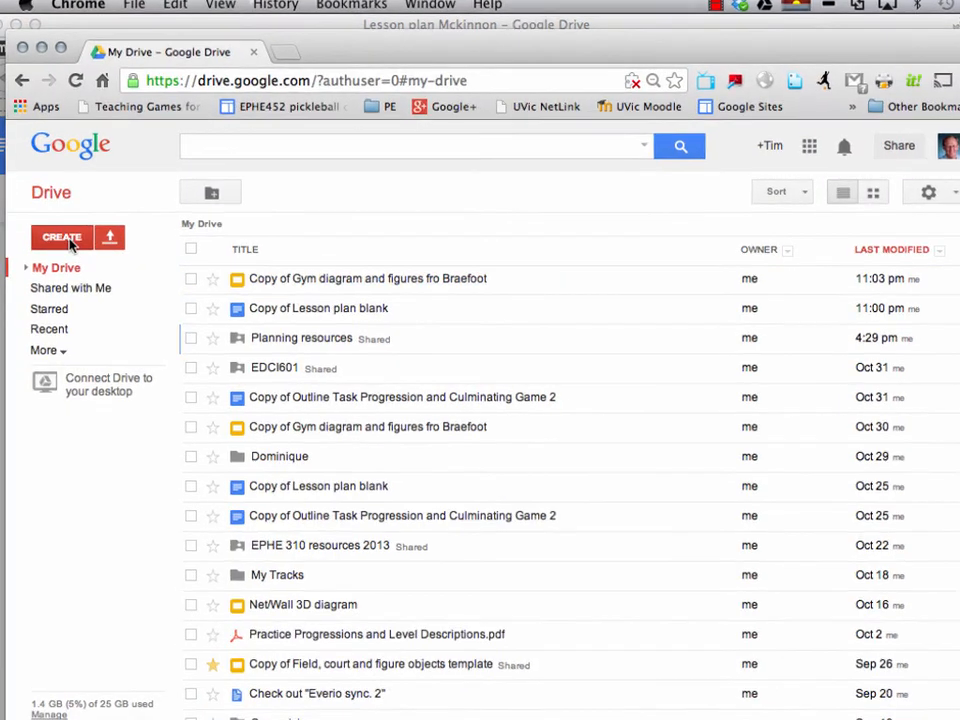
pyautogui.click(75, 242)
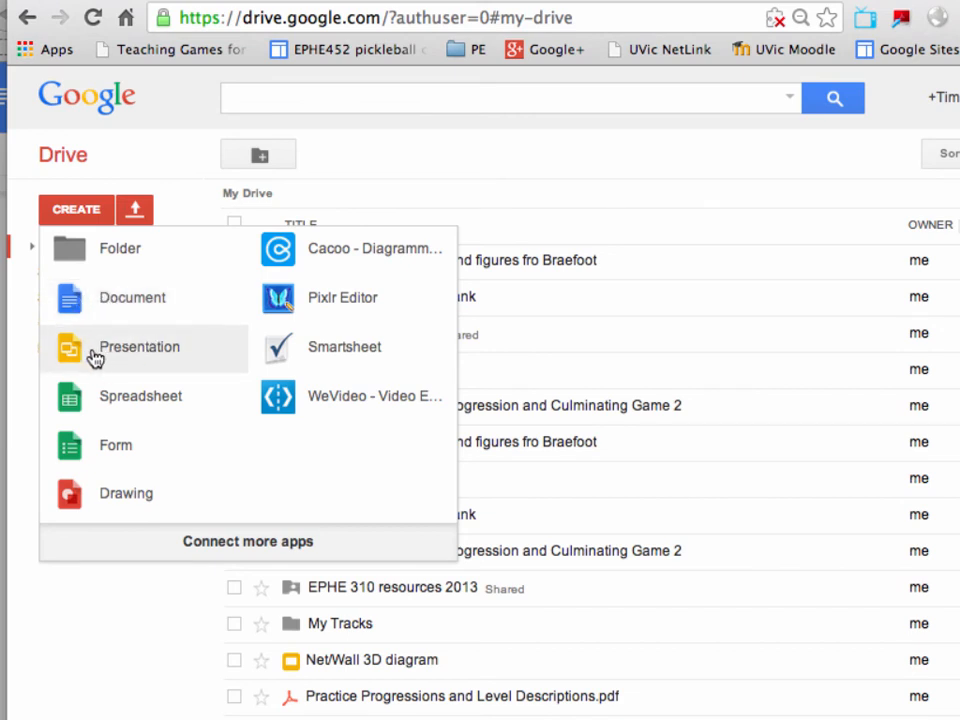
pyautogui.click(650, 355)
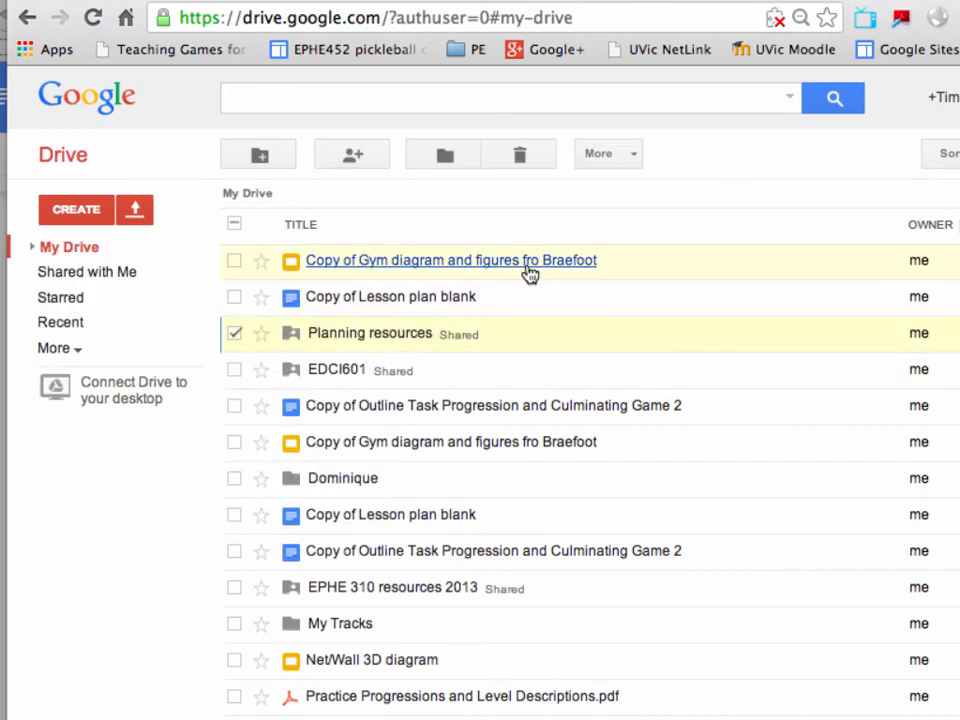